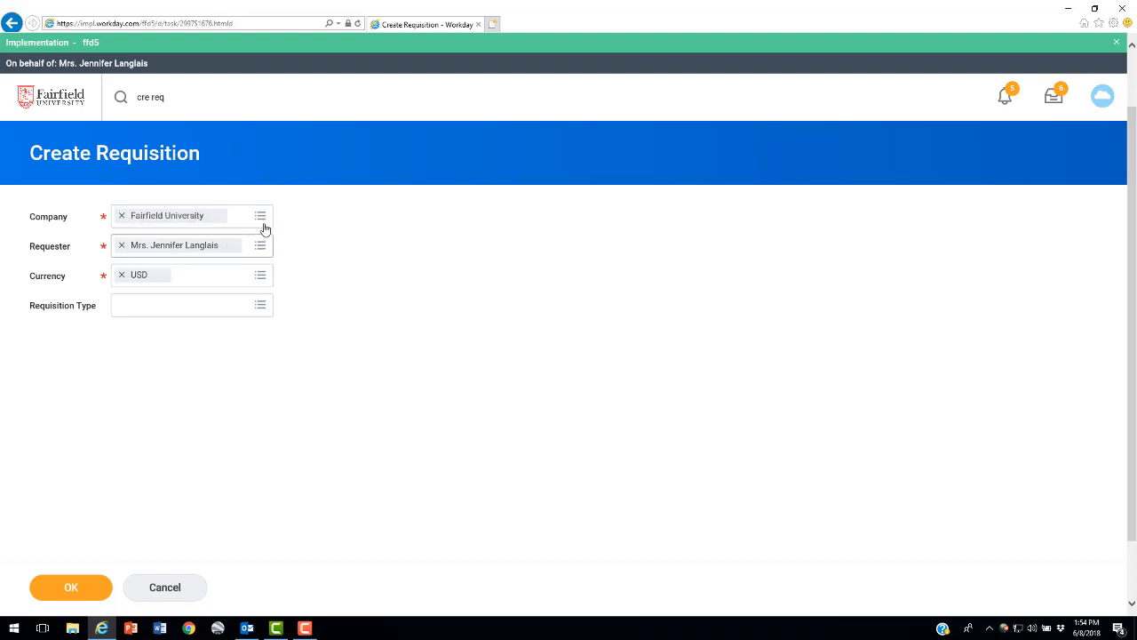
Start the requisition with type Standard Goods & Services and choose to request non-catalog items
{"action": "left_click", "coordinate": [261, 309]}
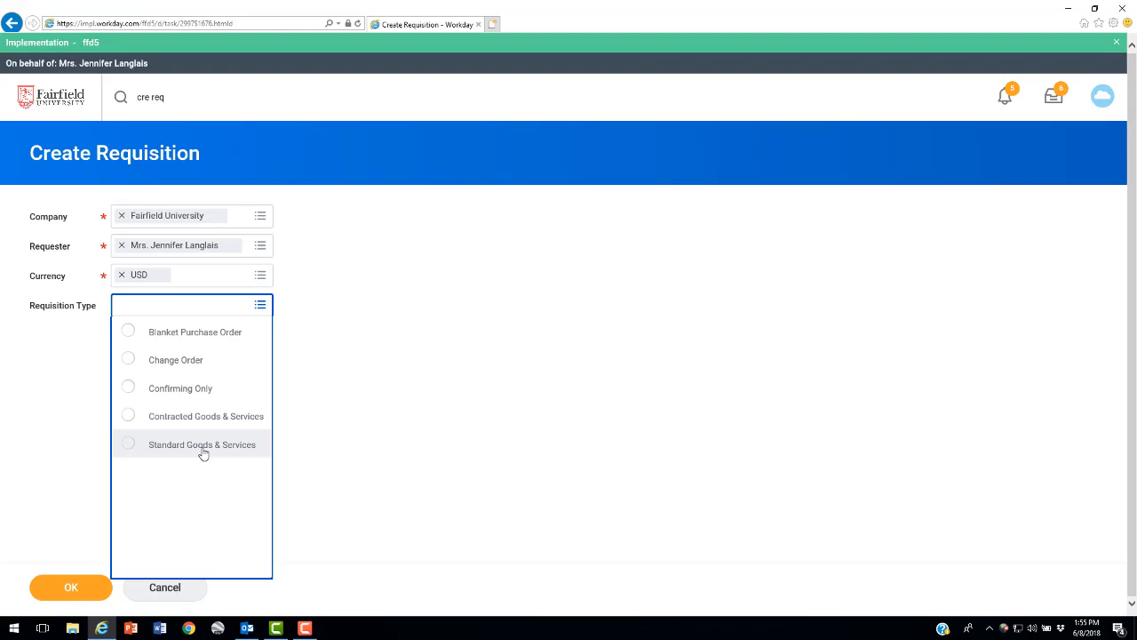
{"action": "left_click", "coordinate": [128, 444]}
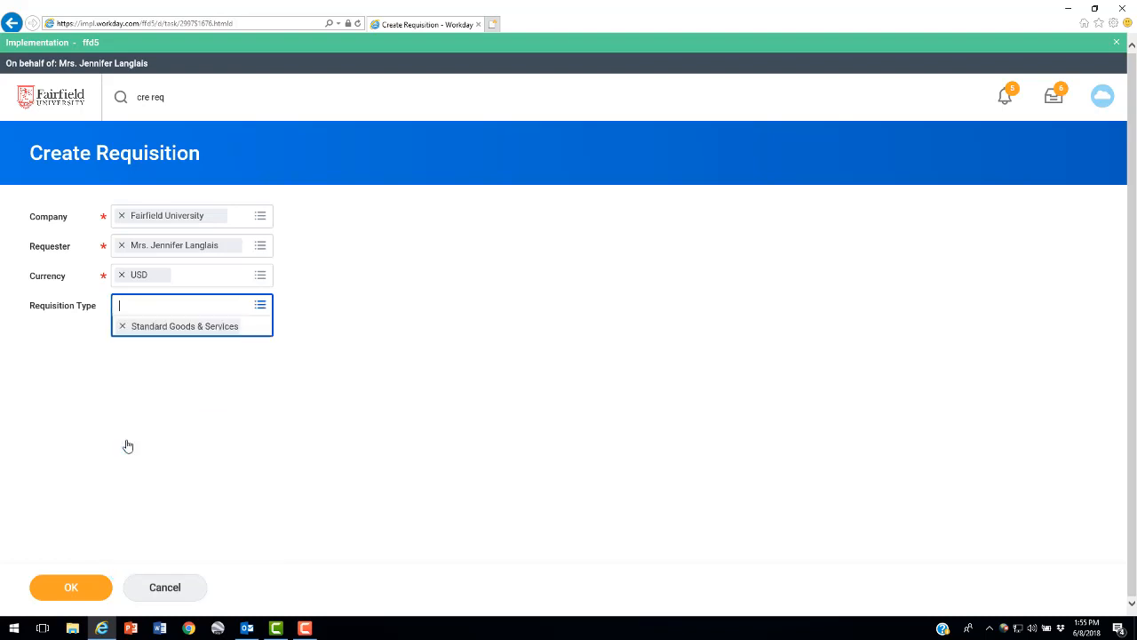
{"action": "left_click", "coordinate": [70, 590]}
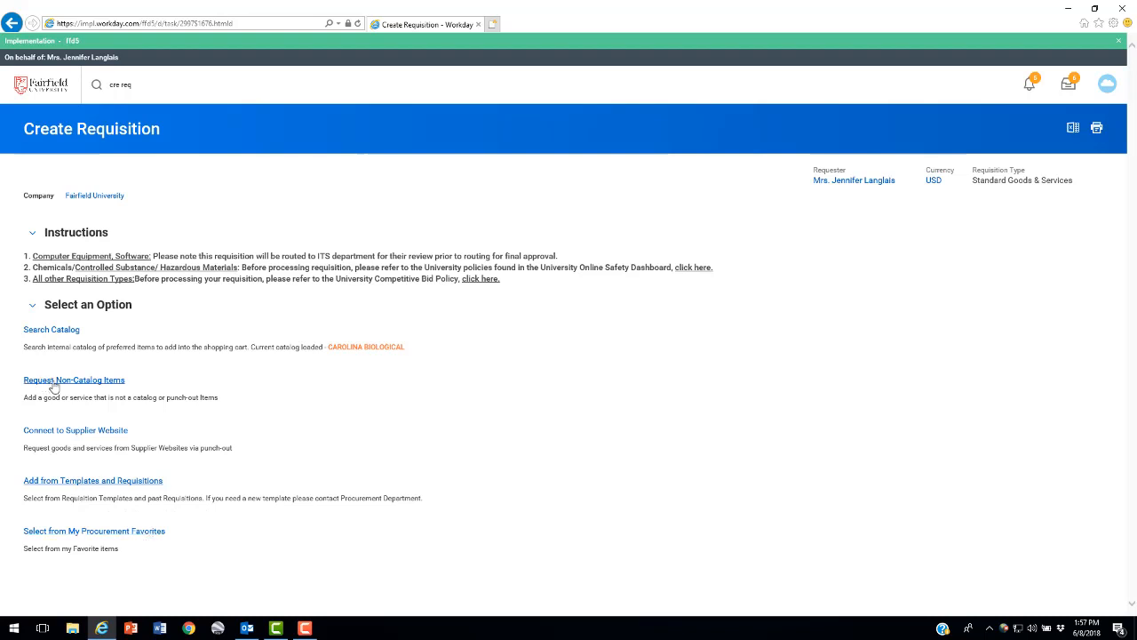
{"action": "left_click", "coordinate": [97, 382]}
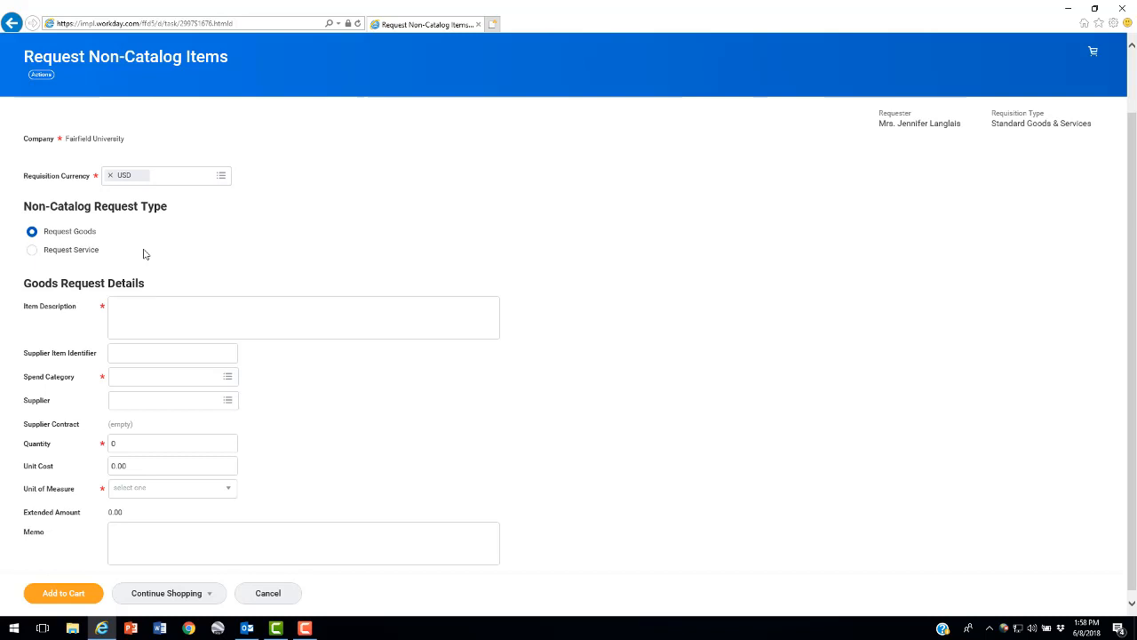
Describe the goods item as "Special binders" and set its spend category to Office Supplies by searching for "supplies"
{"action": "type", "text": "Special binders"}
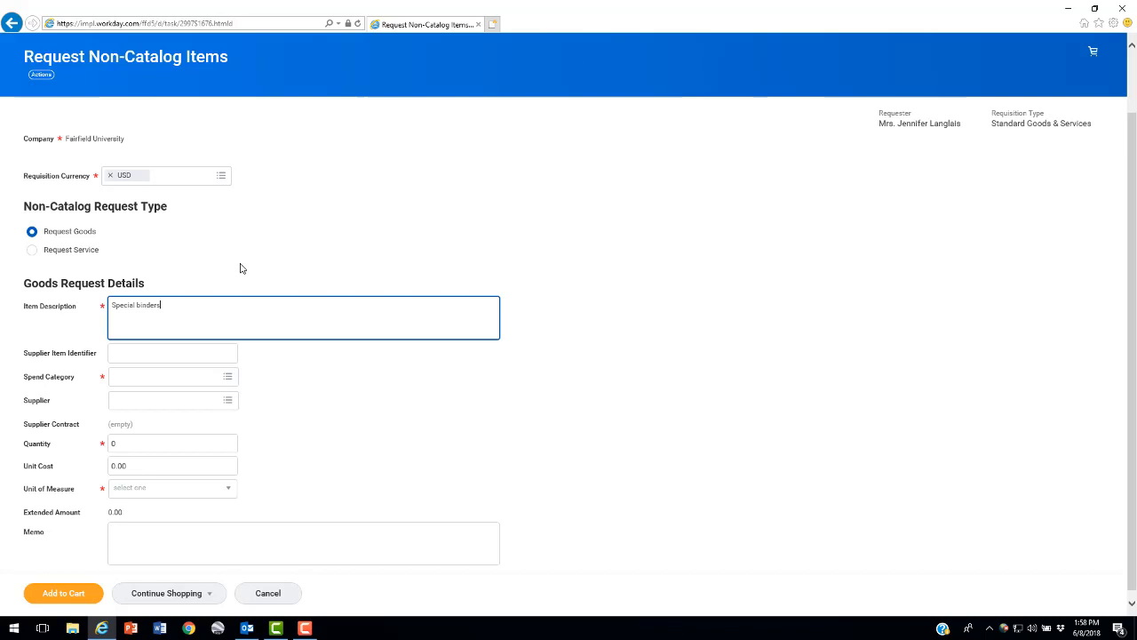
{"action": "left_click", "coordinate": [203, 375]}
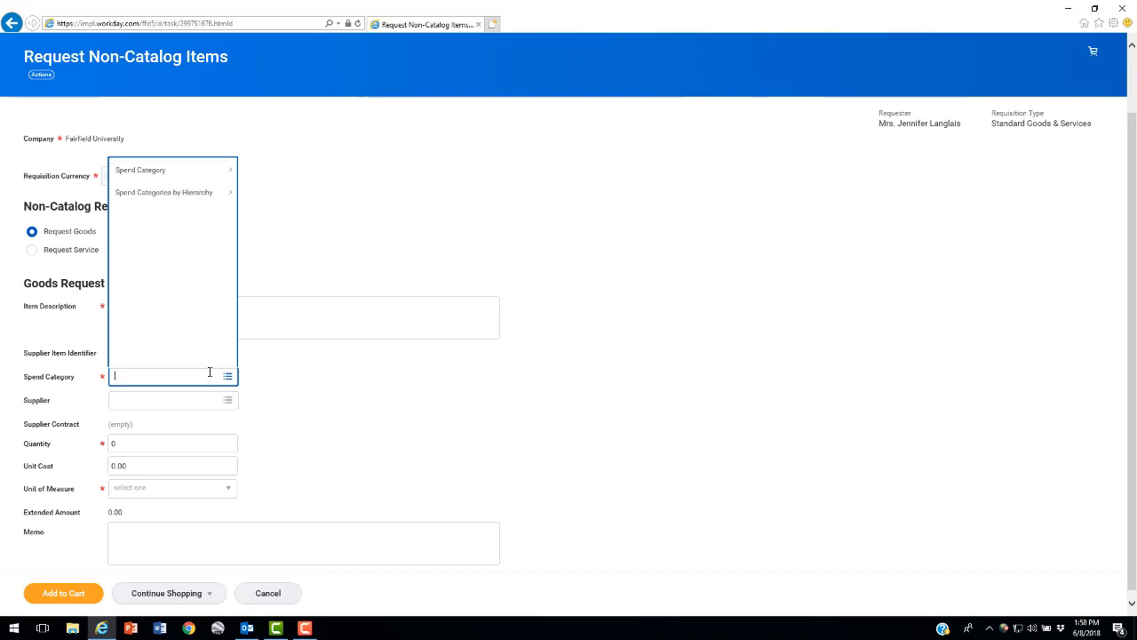
{"action": "type", "text": "supplies"}
{"action": "key", "text": "Return"}
{"action": "left_click_drag", "start_coordinate": [222, 319], "coordinate": [222, 317]}
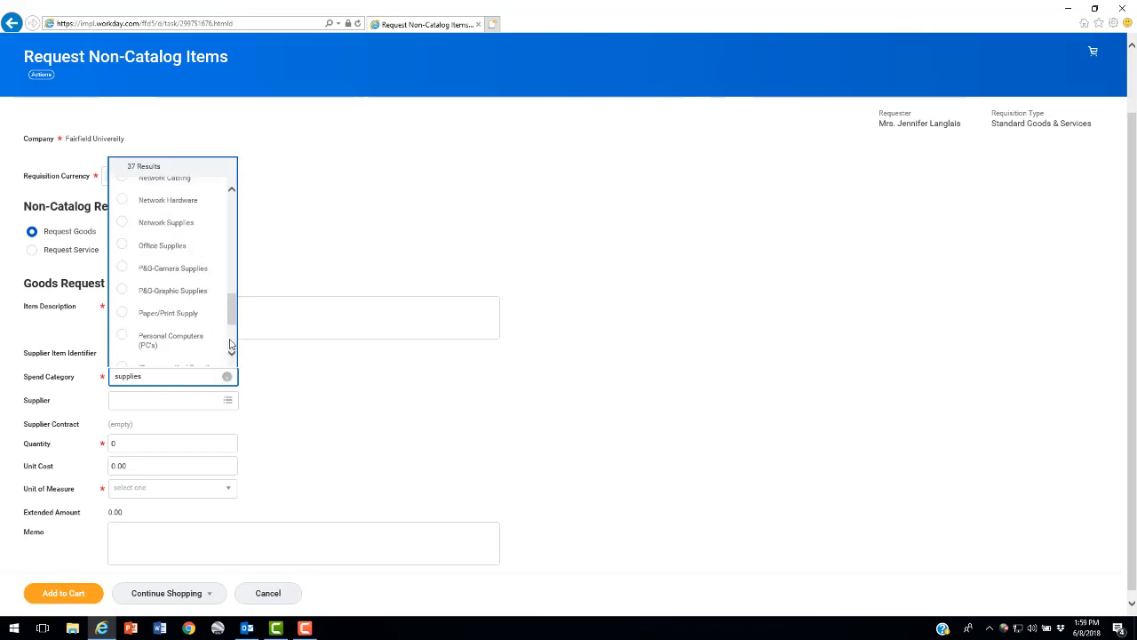
{"action": "left_click", "coordinate": [123, 246]}
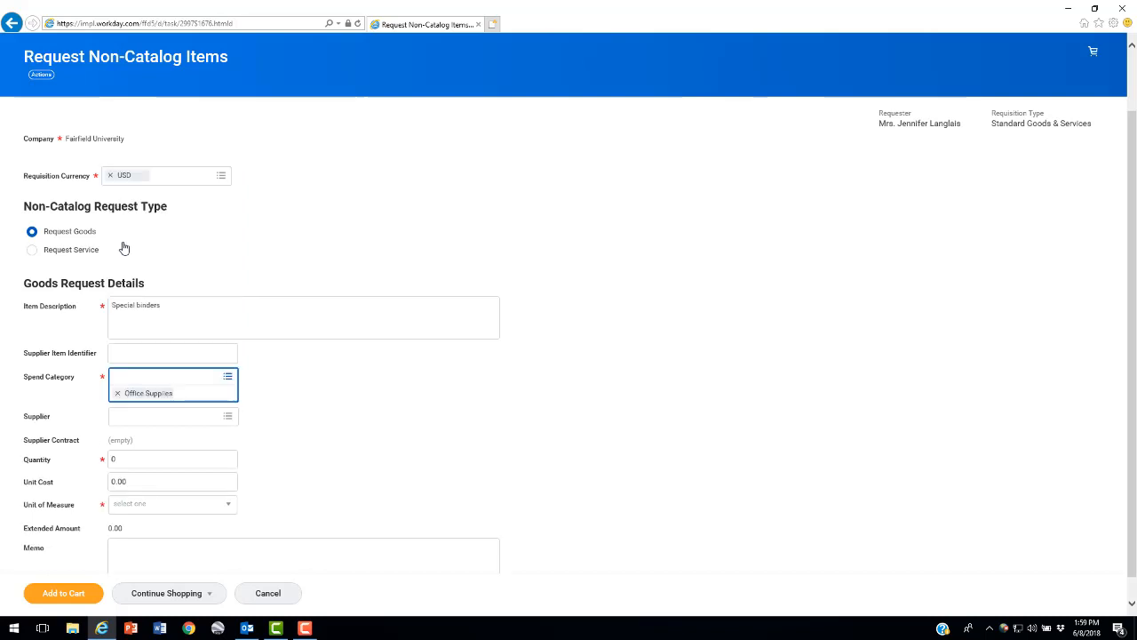
{"action": "left_click", "coordinate": [228, 377]}
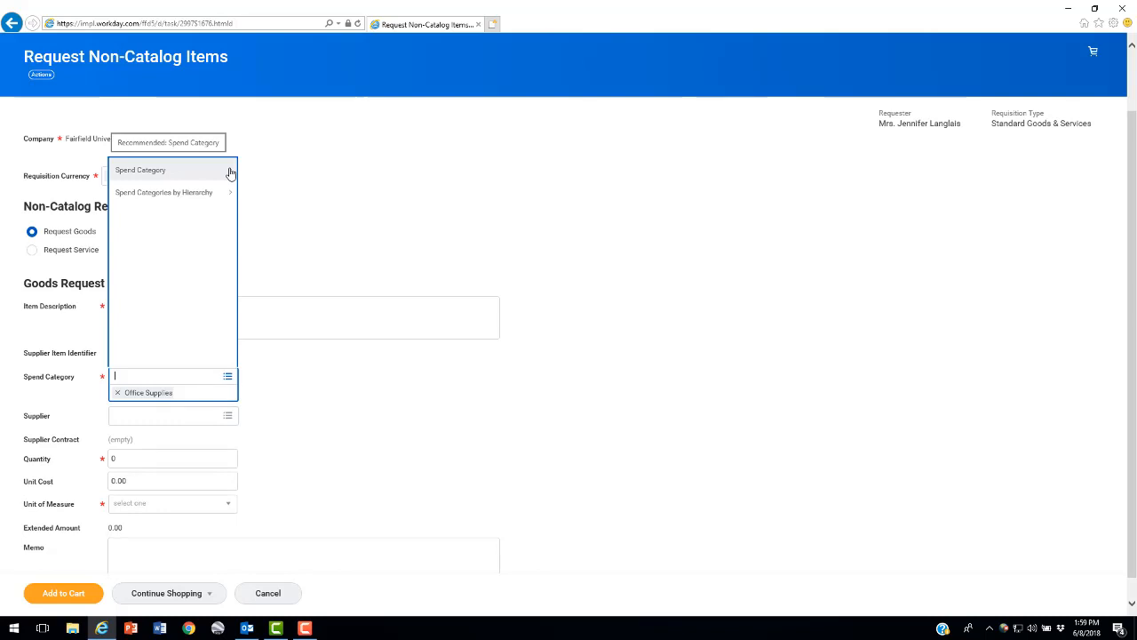
Set the supplier of the special binders to WB Mason Co Inc by searching for "wb"
{"action": "left_click", "coordinate": [156, 415]}
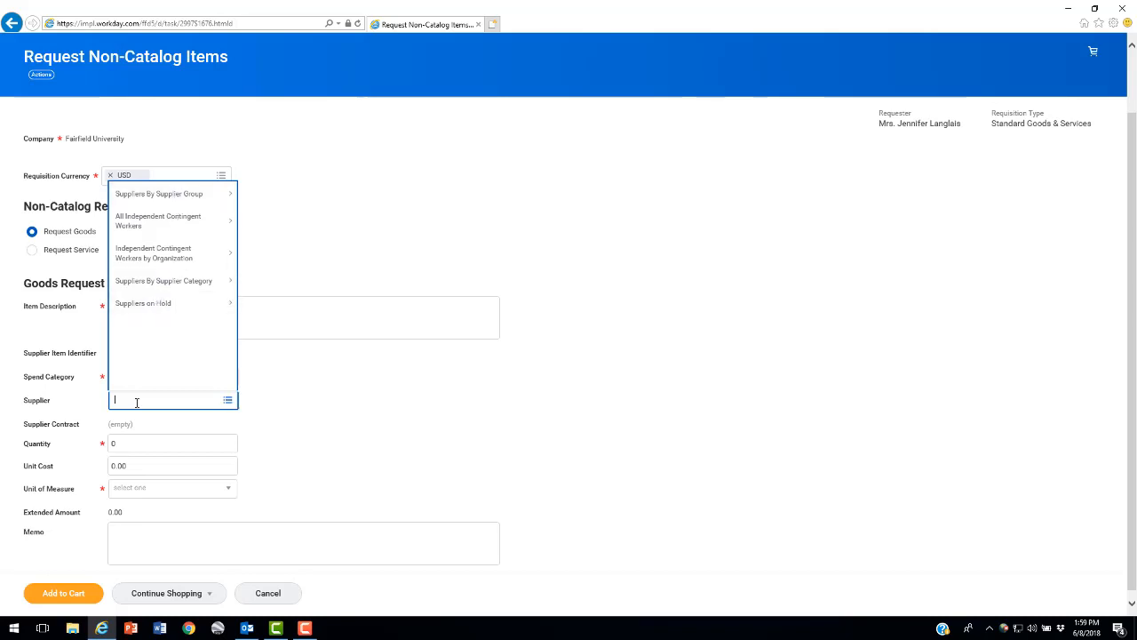
{"action": "type", "text": "wb"}
{"action": "key", "text": "Return"}
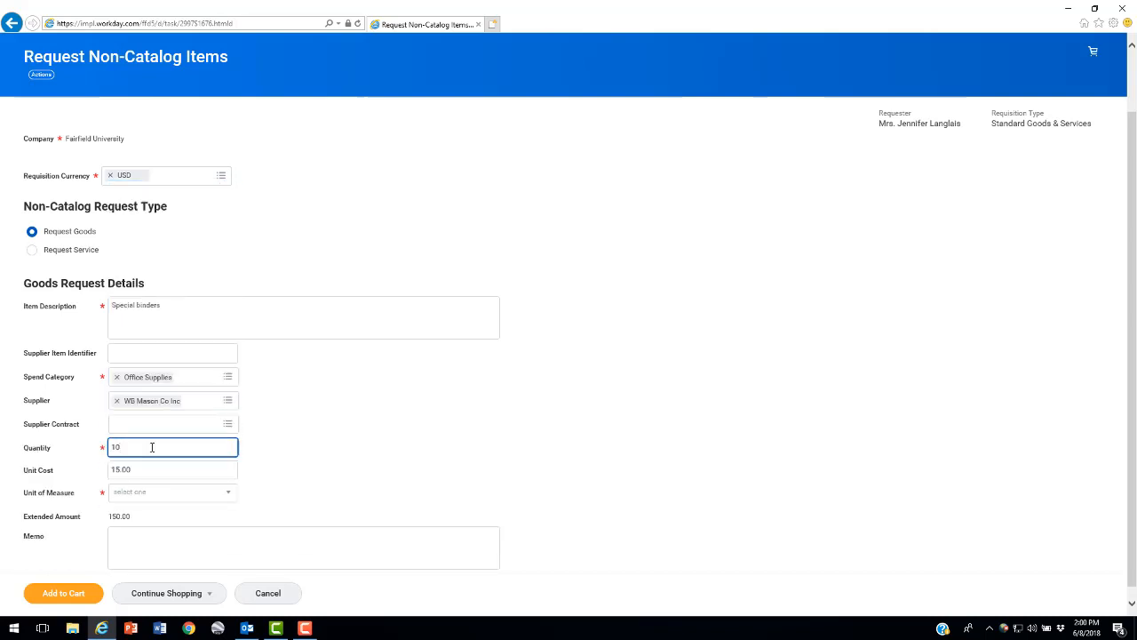
Set the binders' quantity to 10, unit cost to 15.00 and unit of measure to Each, and add them to the cart
{"action": "left_click", "coordinate": [151, 468]}
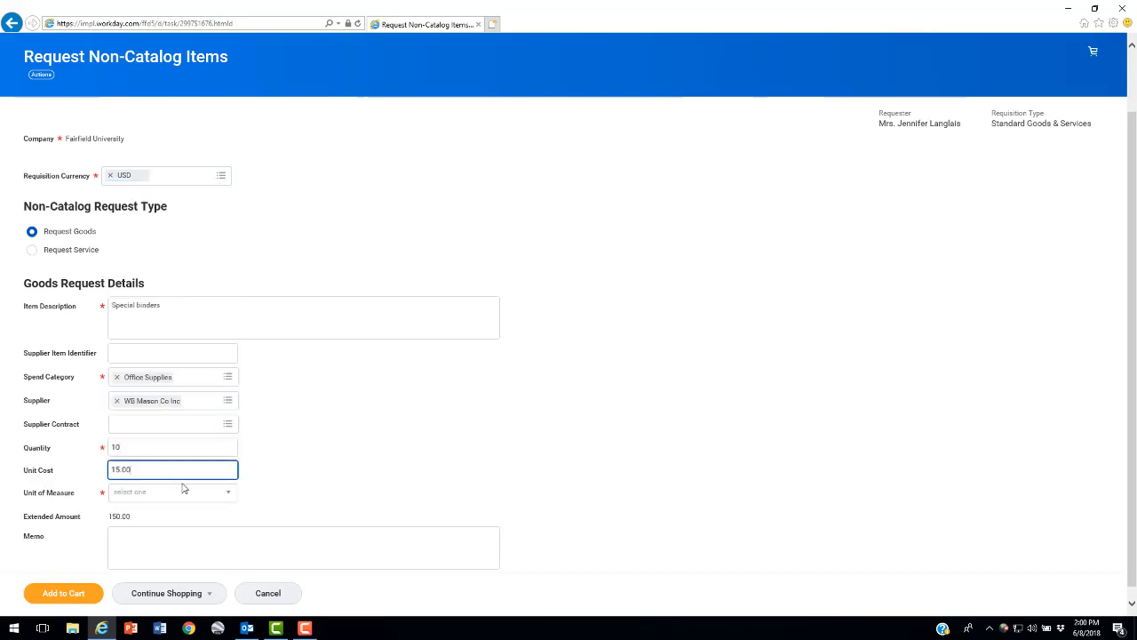
{"action": "left_click", "coordinate": [229, 495]}
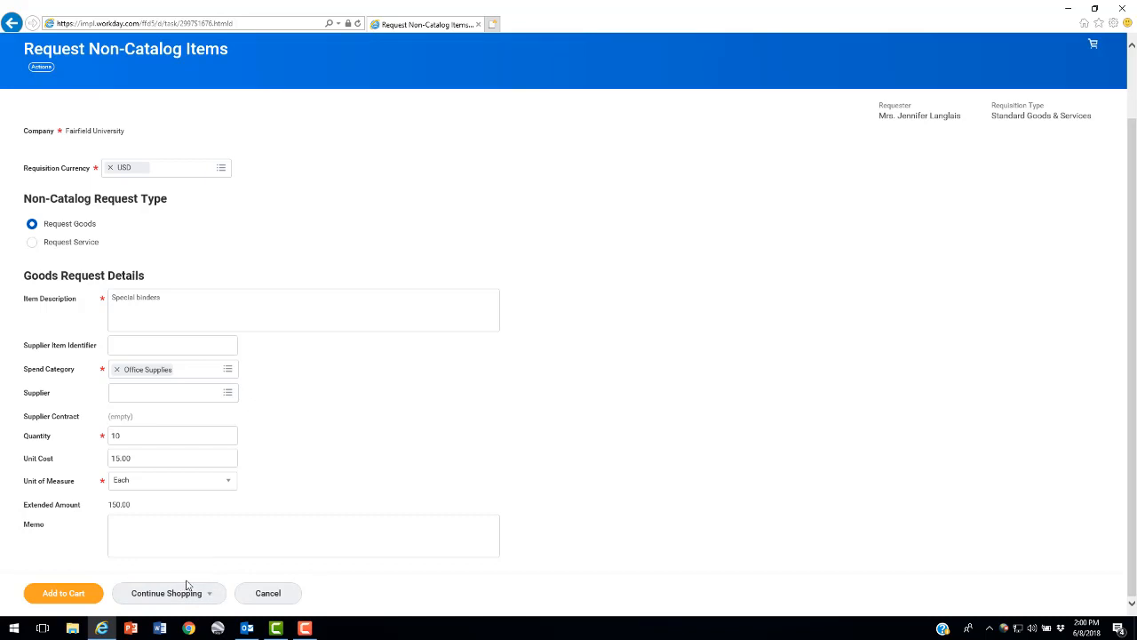
{"action": "left_click", "coordinate": [64, 594]}
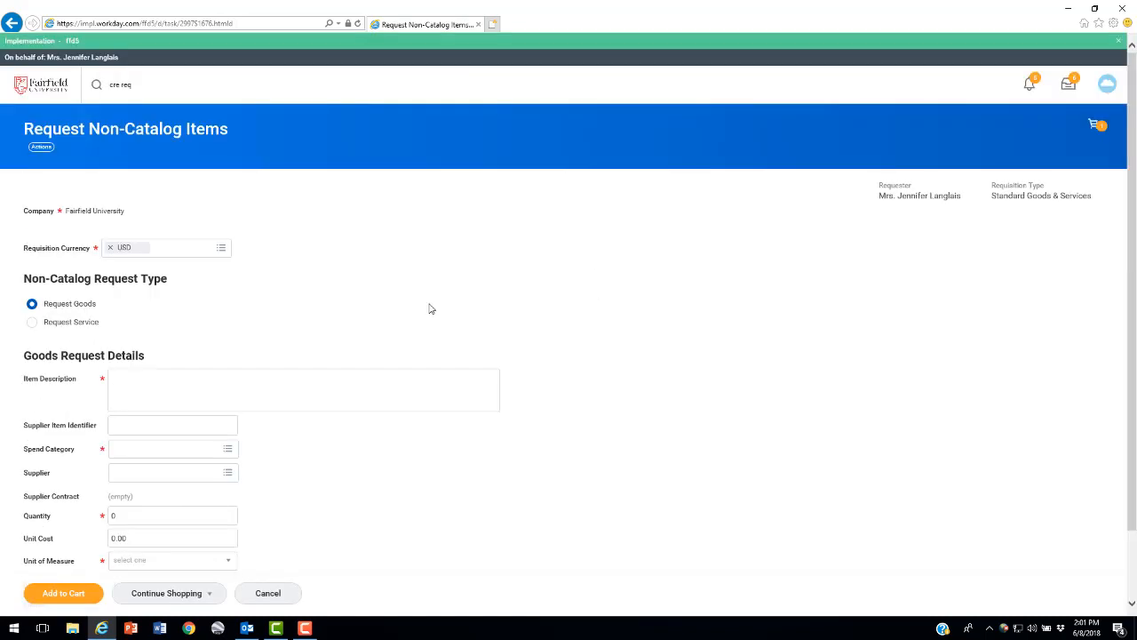
Add a service request to the cart: "Training for software", category Training, supplier Blue Line Corp., 06/25/2018 to 06/29/2018, extended amount 2,000
{"action": "left_click", "coordinate": [32, 322]}
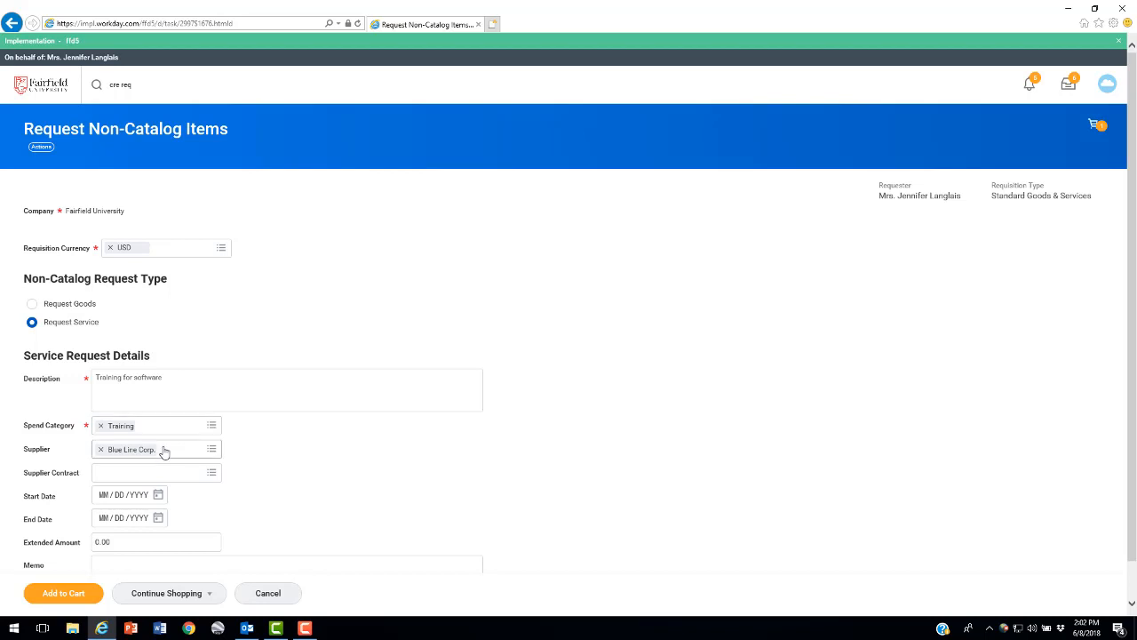
{"action": "left_click", "coordinate": [211, 449]}
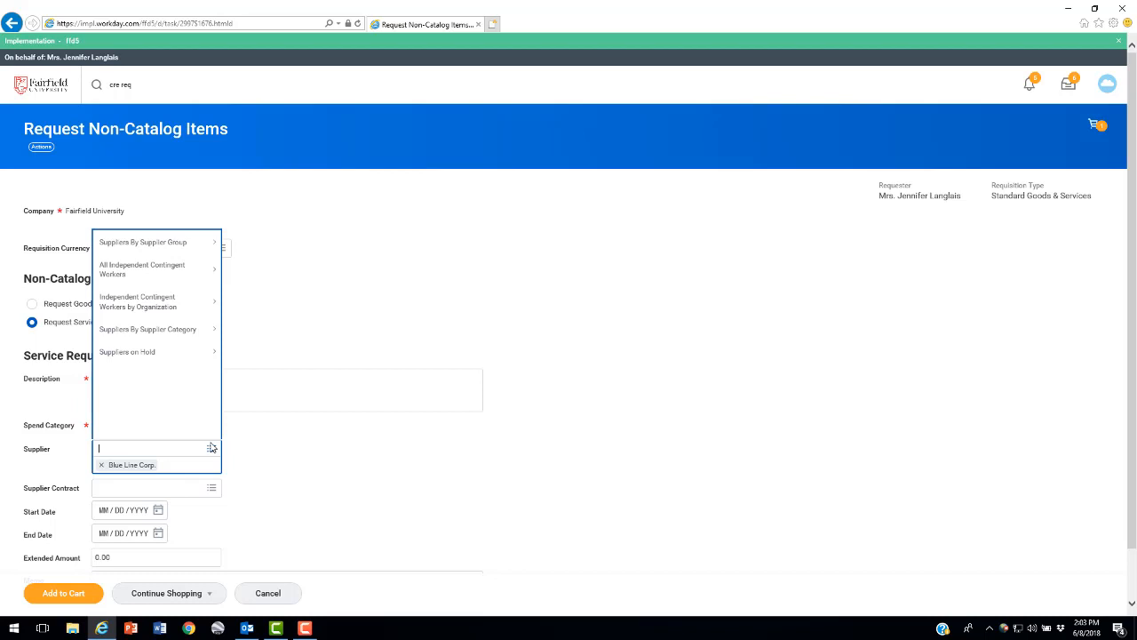
{"action": "left_click", "coordinate": [211, 448]}
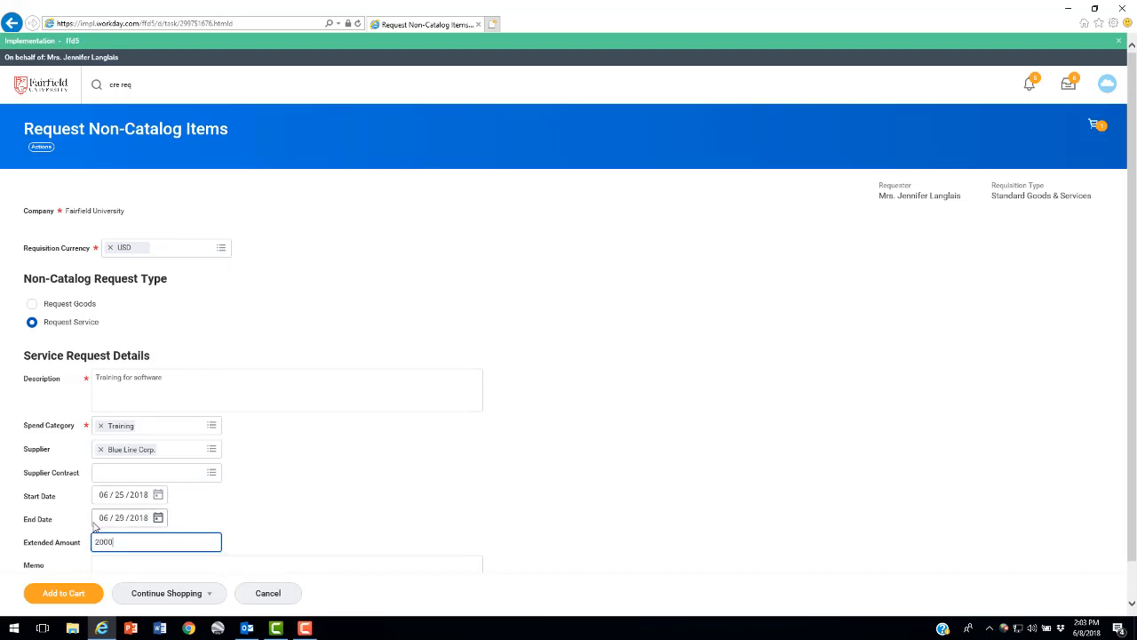
{"action": "key", "text": "Tab"}
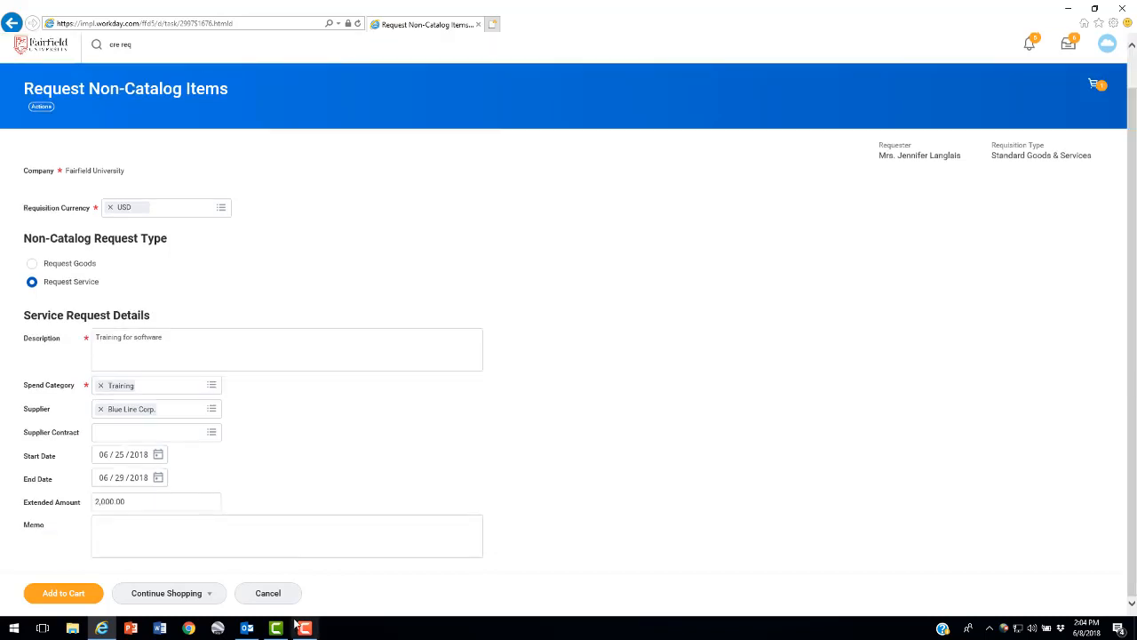
{"action": "left_click", "coordinate": [36, 595]}
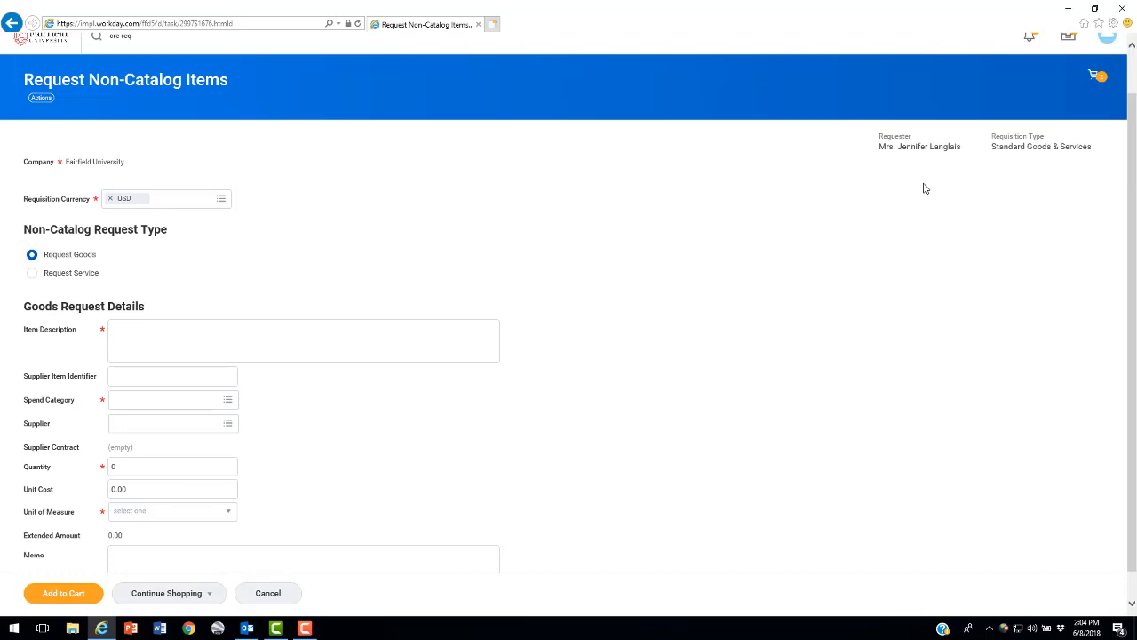
Review the details of the special binders and software training lines in the cart, and proceed to checkout
{"action": "left_click", "coordinate": [1094, 75]}
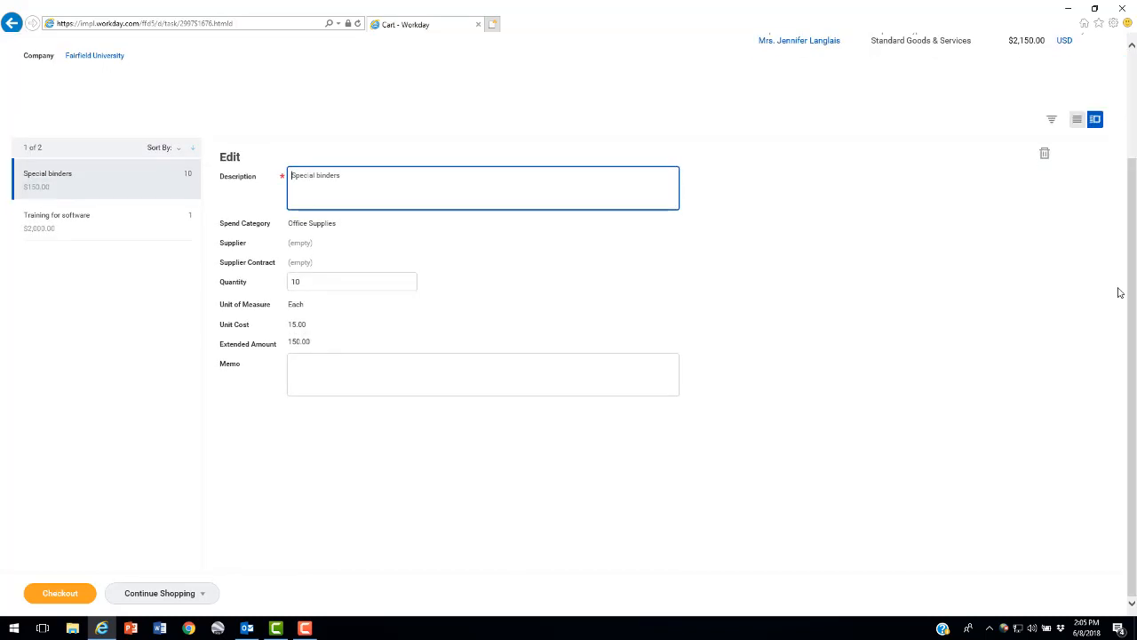
{"action": "left_click", "coordinate": [56, 217]}
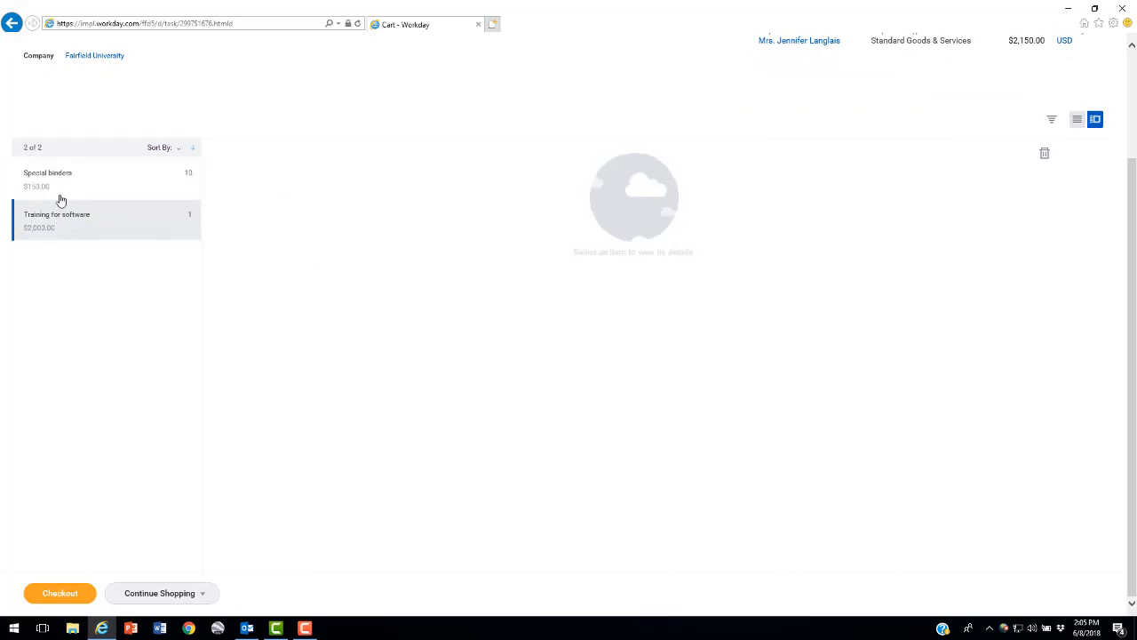
{"action": "left_click", "coordinate": [63, 178]}
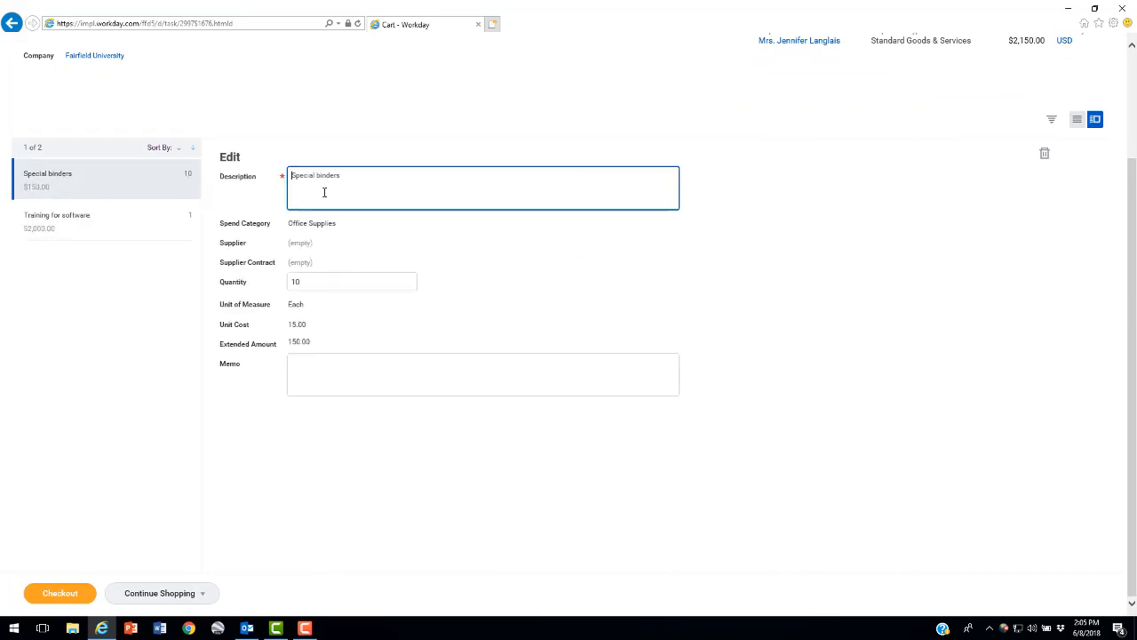
{"action": "left_click", "coordinate": [37, 223]}
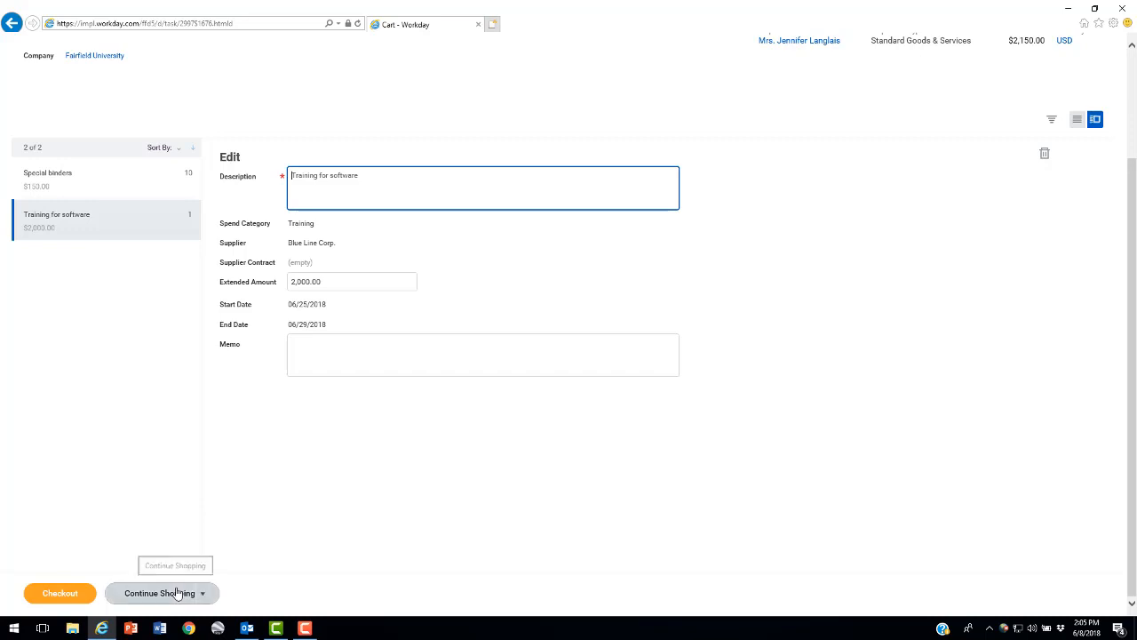
{"action": "left_click", "coordinate": [60, 593]}
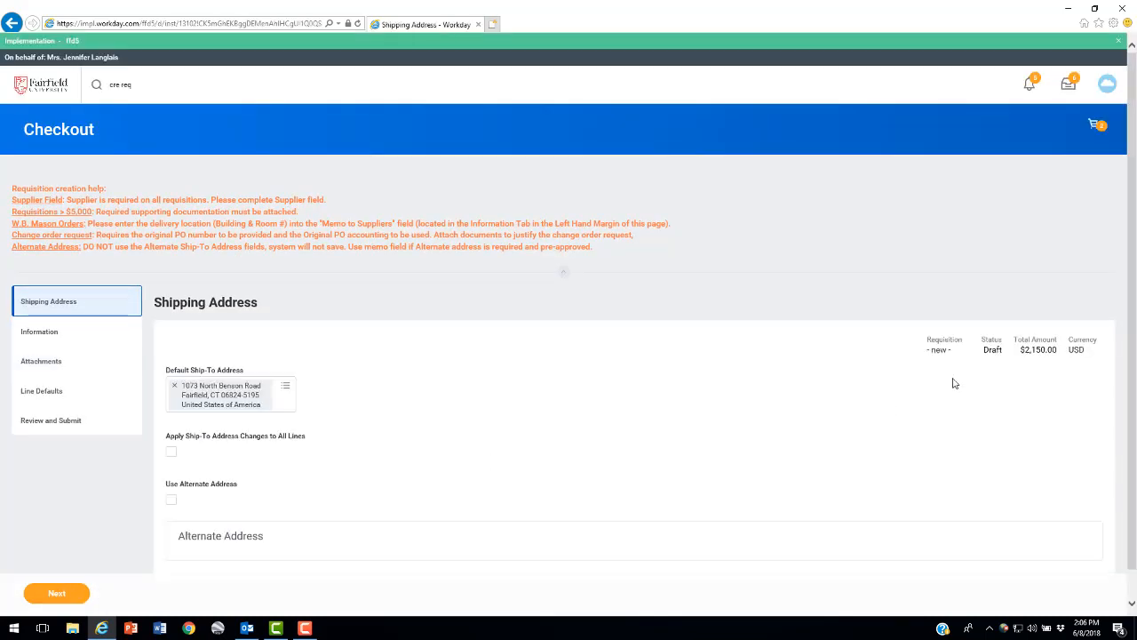
Look over the shipping address and the Review and Submit section, and return to the shipping address
{"action": "scroll", "coordinate": [843, 338], "scroll_direction": "down", "scroll_amount": 1}
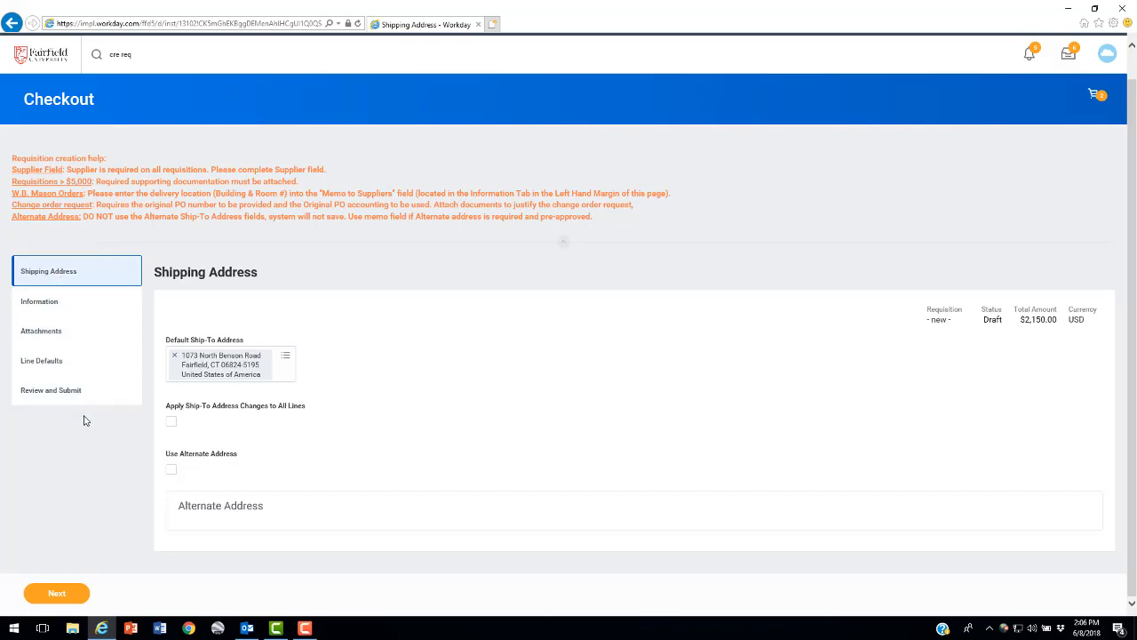
{"action": "left_click", "coordinate": [34, 398]}
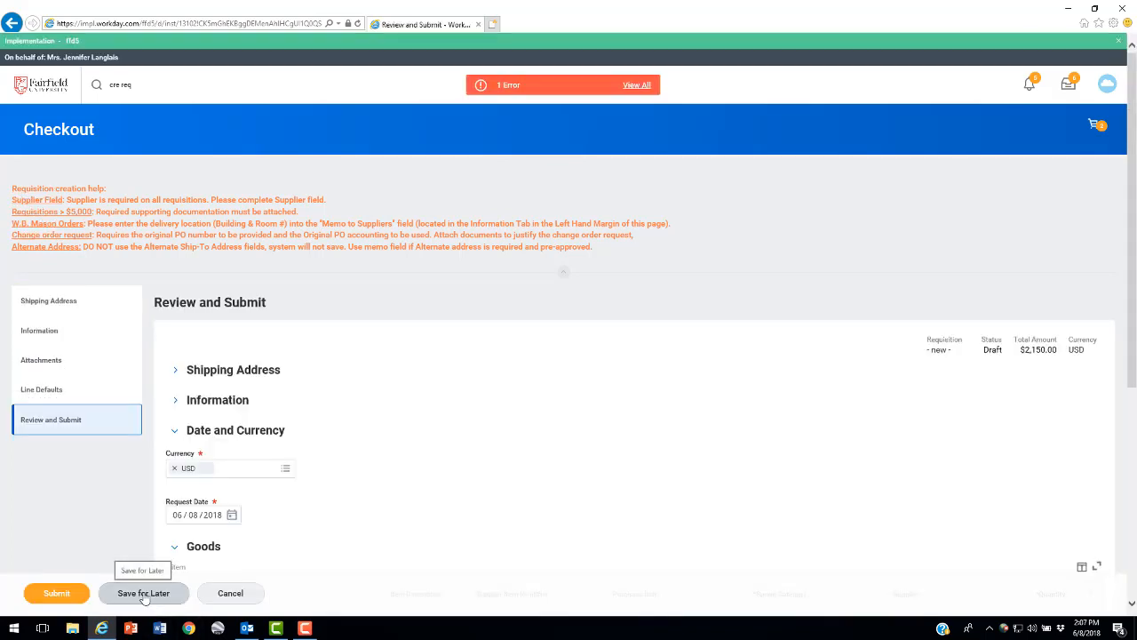
{"action": "left_click", "coordinate": [44, 299]}
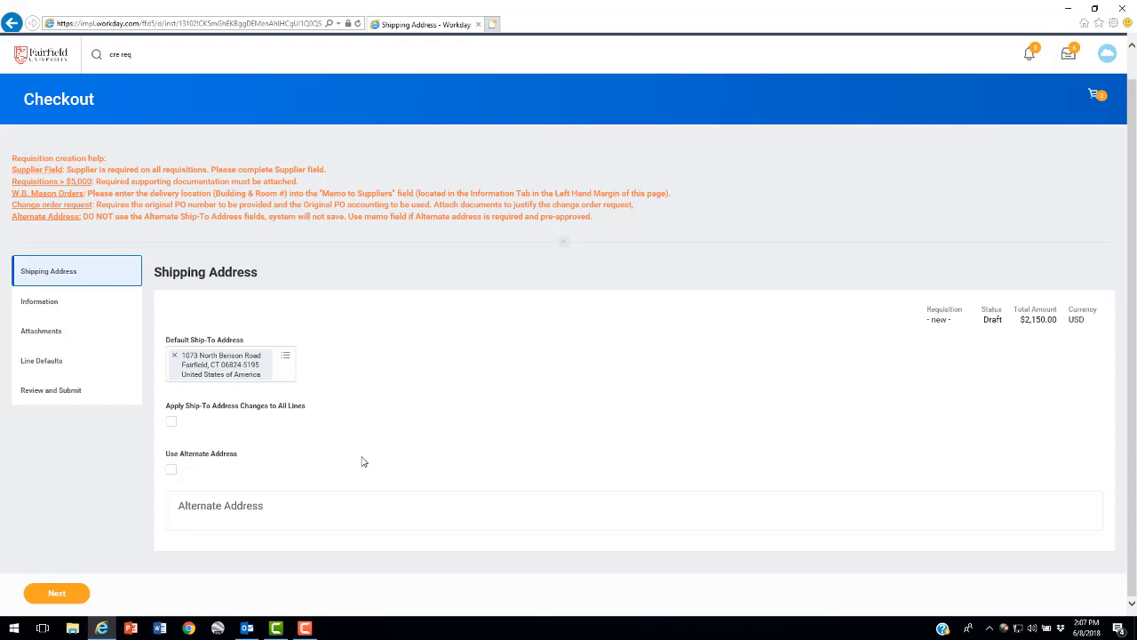
Accept the default shipping address and enter "Dolan Commons, Second Floor" as the memo to suppliers
{"action": "left_click", "coordinate": [59, 593]}
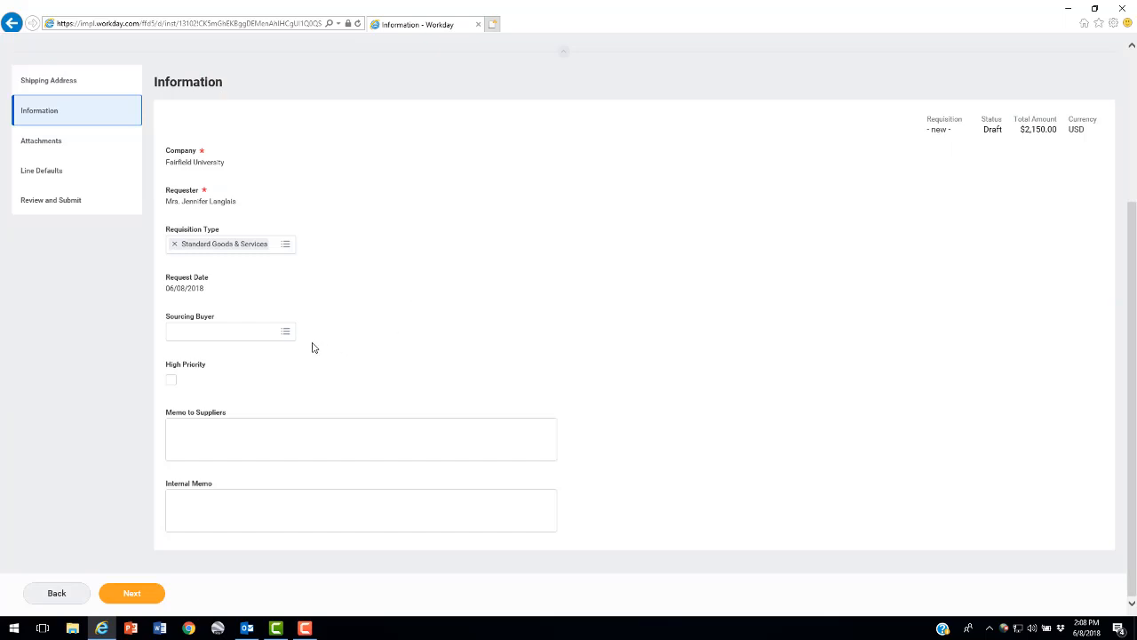
{"action": "left_click", "coordinate": [249, 434]}
{"action": "type", "text": "Dolan Commons, Second Floor"}
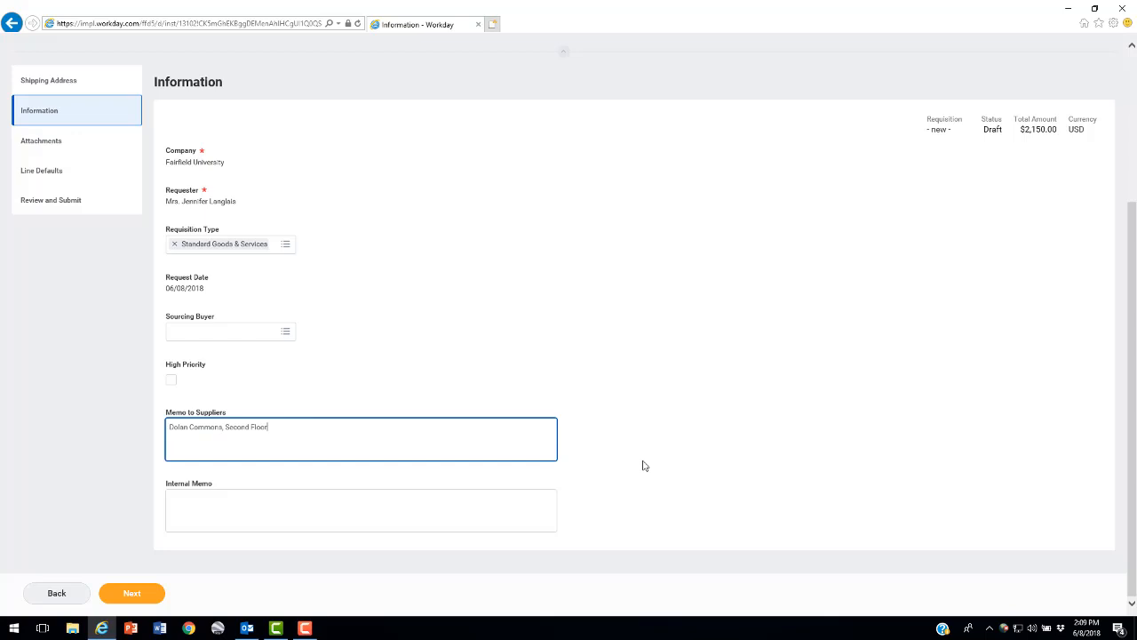
Proceed to the requisition's attachments and upload the file Quote.docx
{"action": "left_click", "coordinate": [132, 592]}
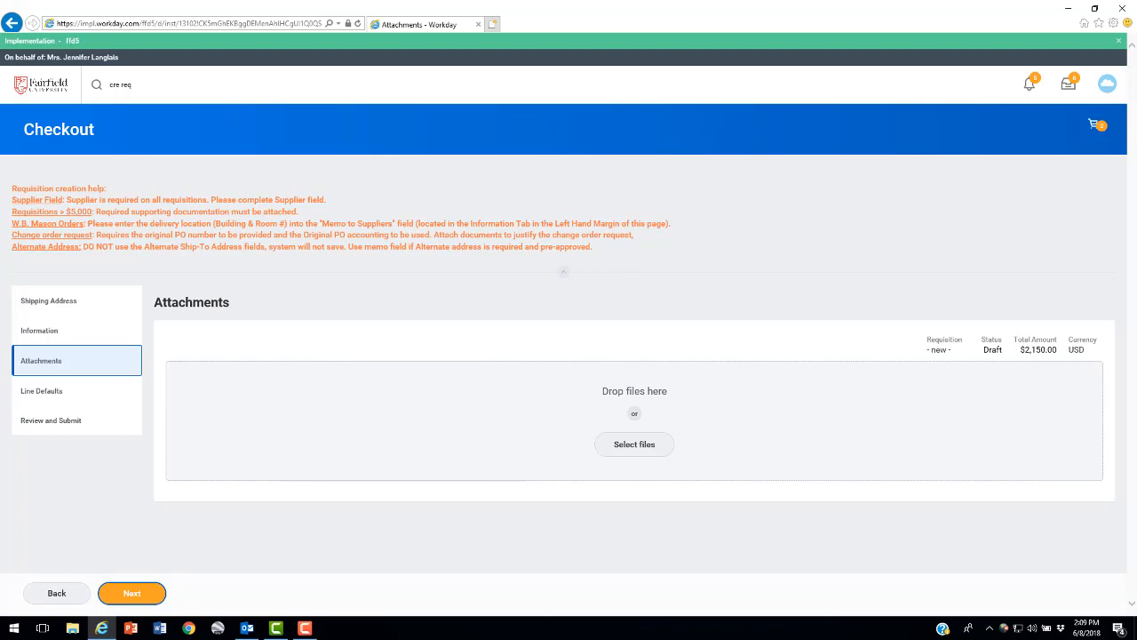
{"action": "left_click", "coordinate": [635, 449]}
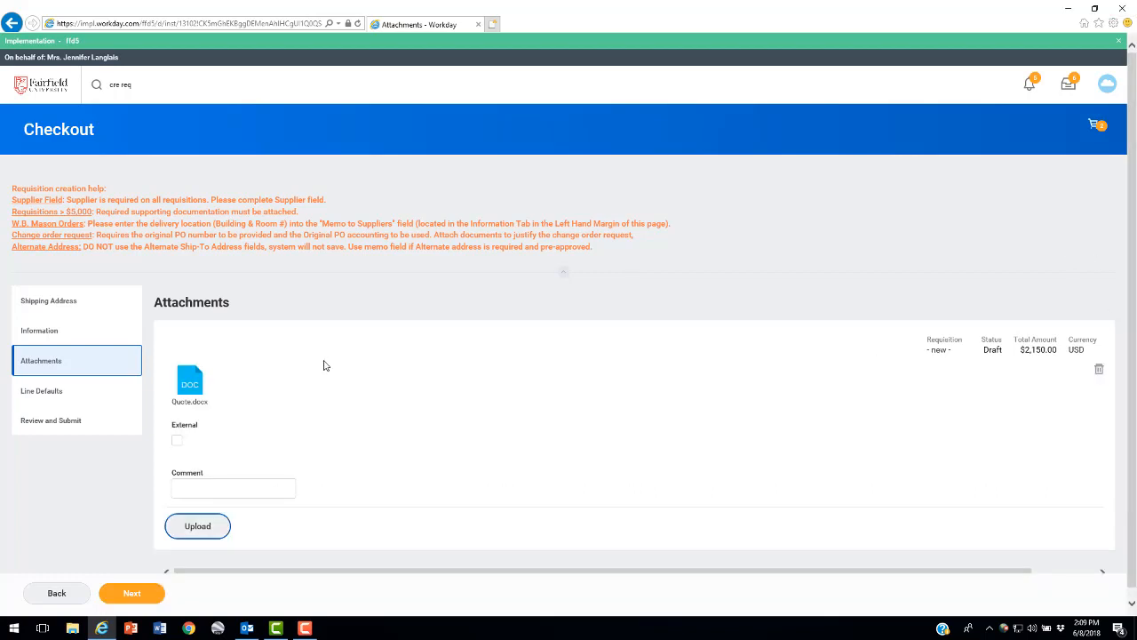
{"action": "left_click", "coordinate": [206, 530]}
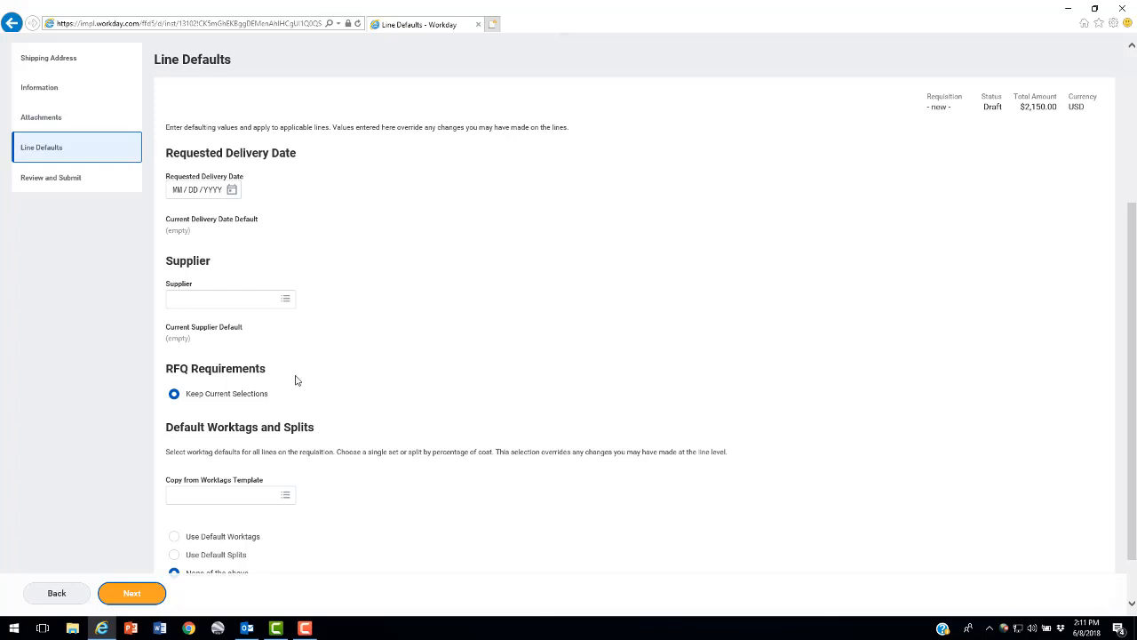
Continue past the line defaults to Review and Submit and examine the goods and services lines
{"action": "scroll", "coordinate": [296, 380], "scroll_direction": "down", "scroll_amount": 1}
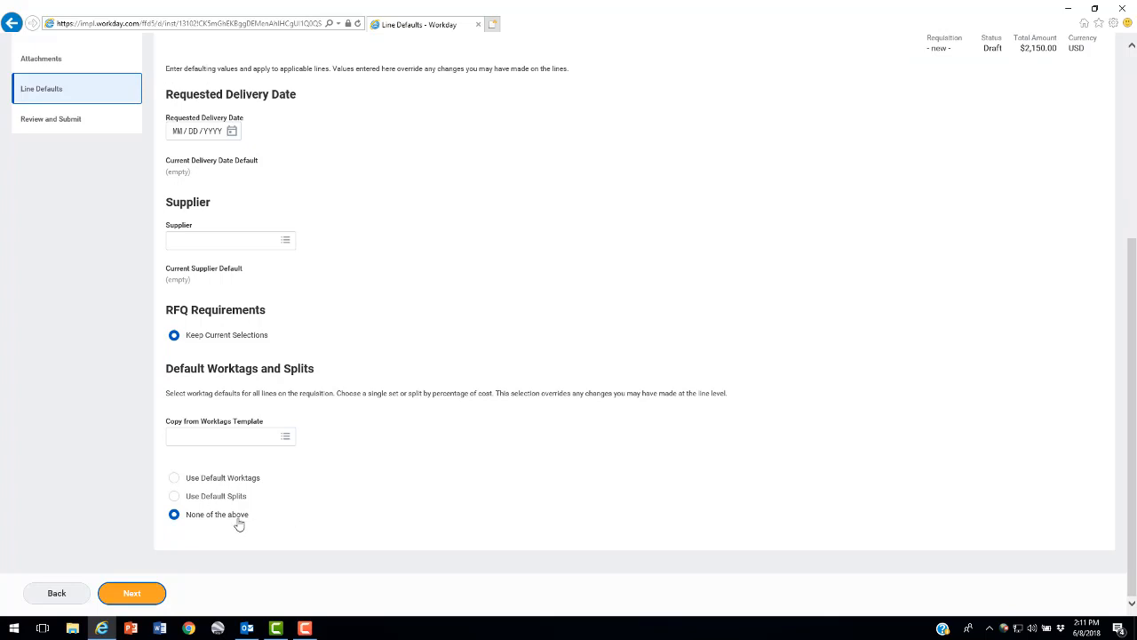
{"action": "left_click", "coordinate": [140, 596]}
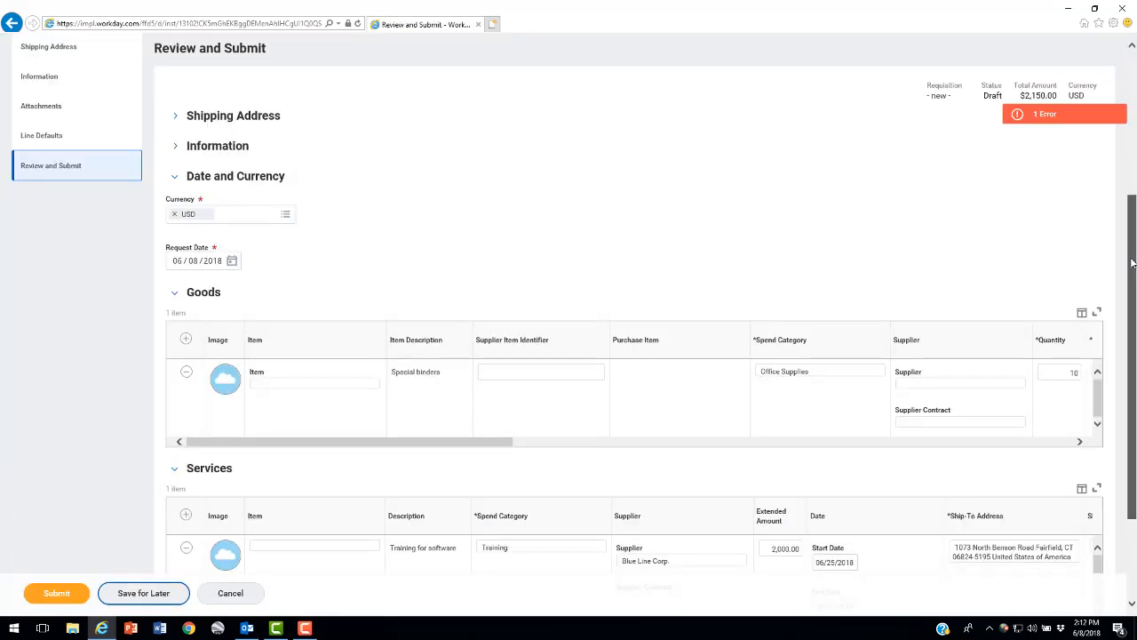
{"action": "left_click_drag", "start_coordinate": [1132, 263], "coordinate": [1132, 353]}
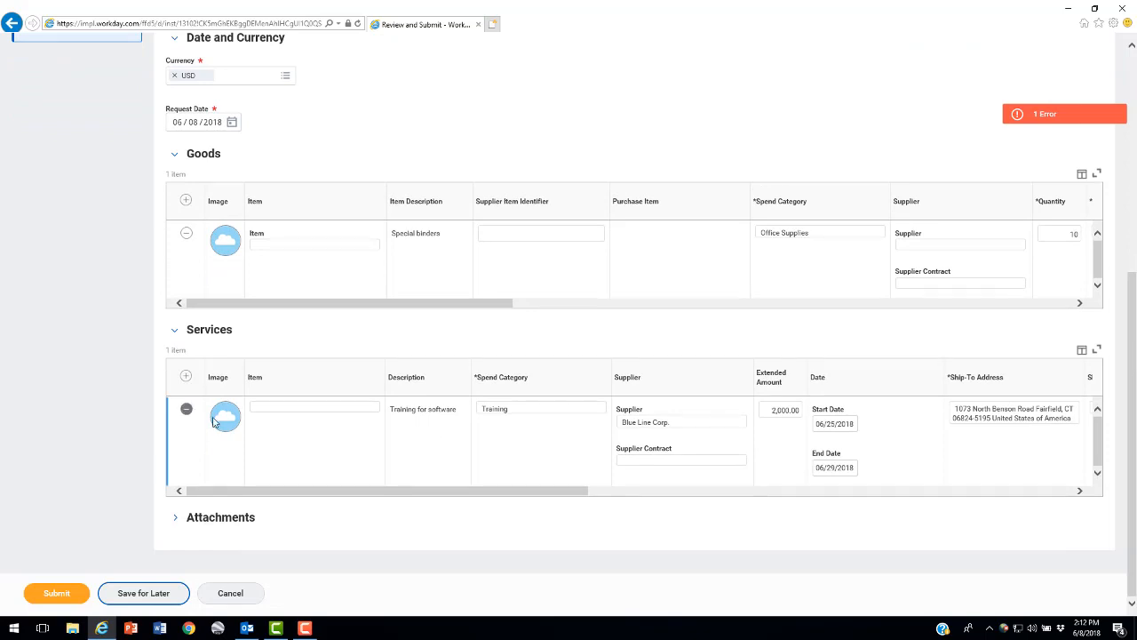
Split the software training service line by amount into two splits of 50 percent, 1,000.00 each
{"action": "left_click_drag", "start_coordinate": [300, 491], "coordinate": [840, 493]}
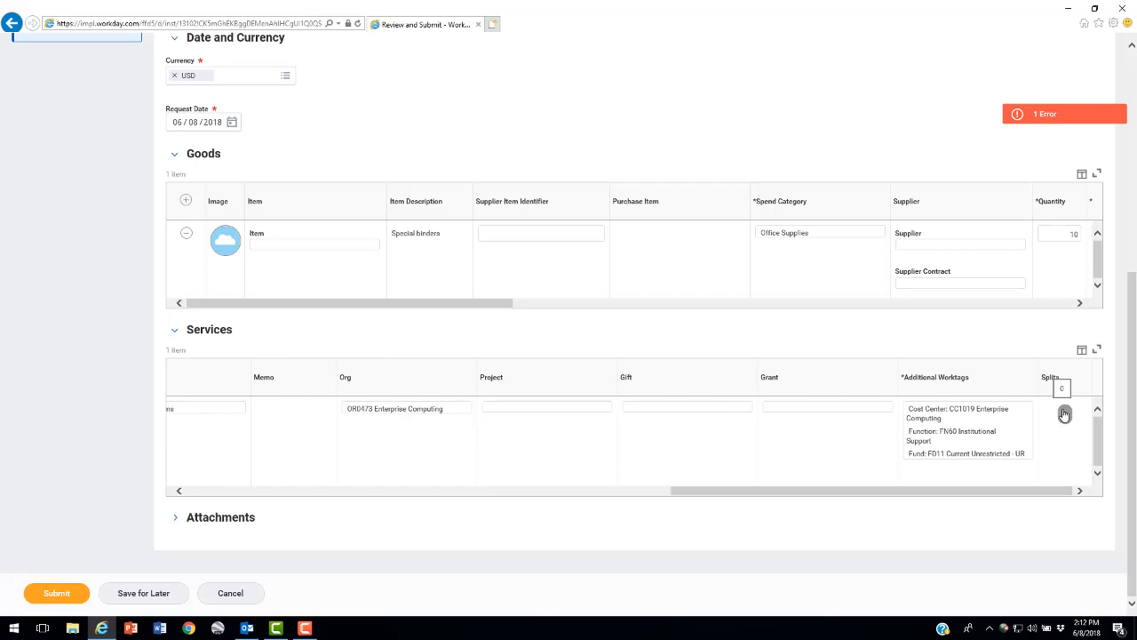
{"action": "left_click", "coordinate": [1064, 415]}
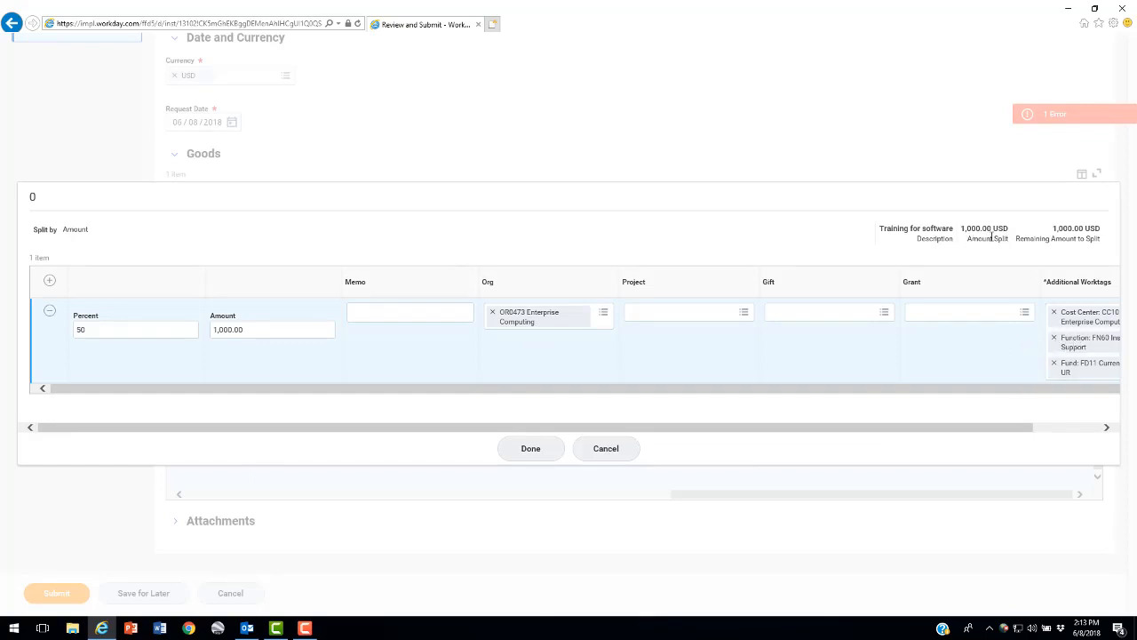
{"action": "left_click", "coordinate": [50, 282]}
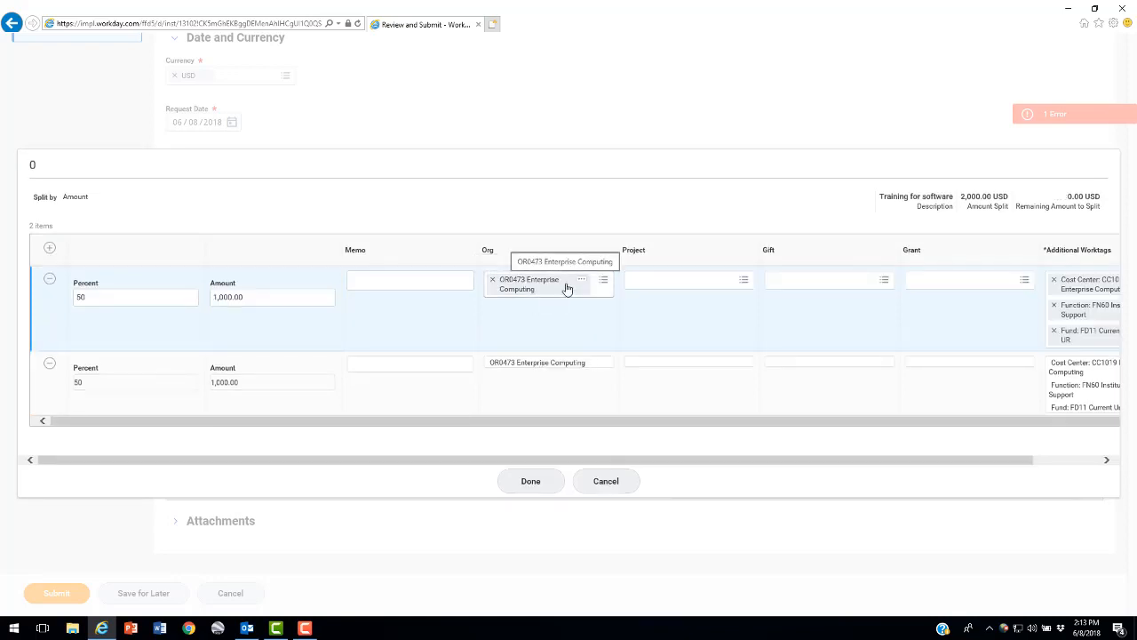
Set the first split's Org to OR0408 DSB-Information Systems and finish the cost split
{"action": "left_click", "coordinate": [601, 281]}
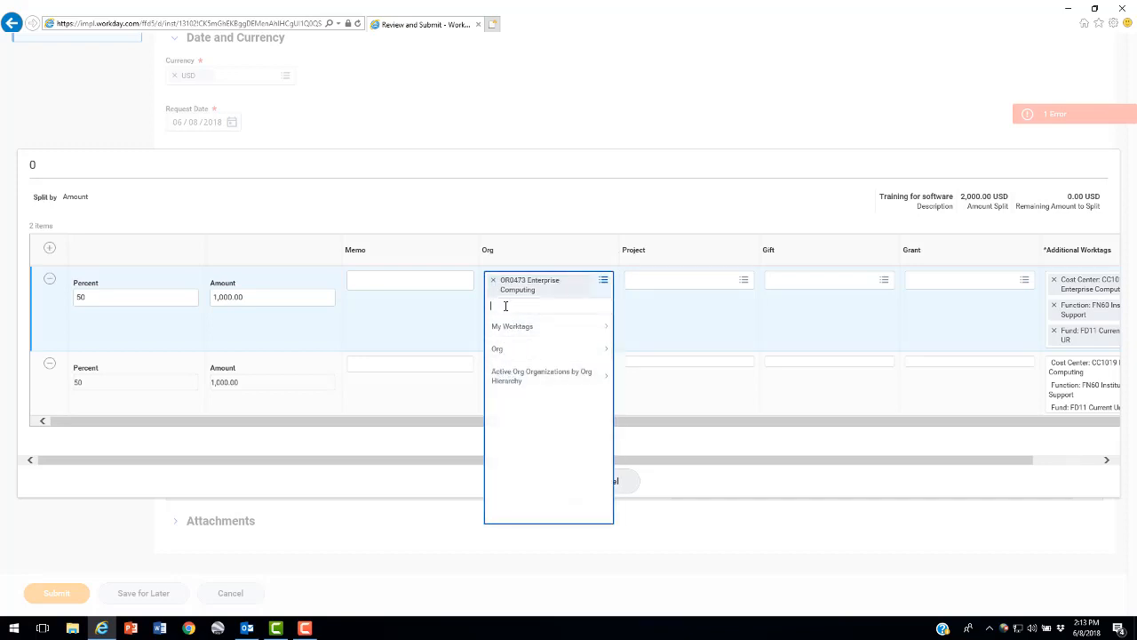
{"action": "type", "text": "ifo"}
{"action": "key", "text": "Return"}
{"action": "left_click", "coordinate": [511, 348]}
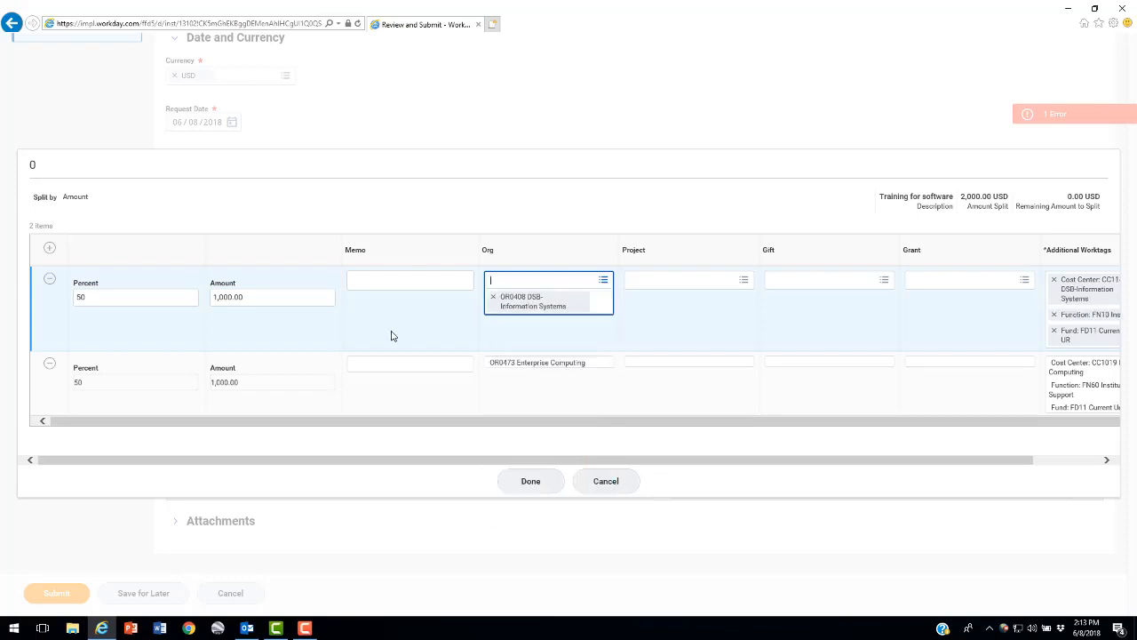
{"action": "left_click", "coordinate": [401, 339]}
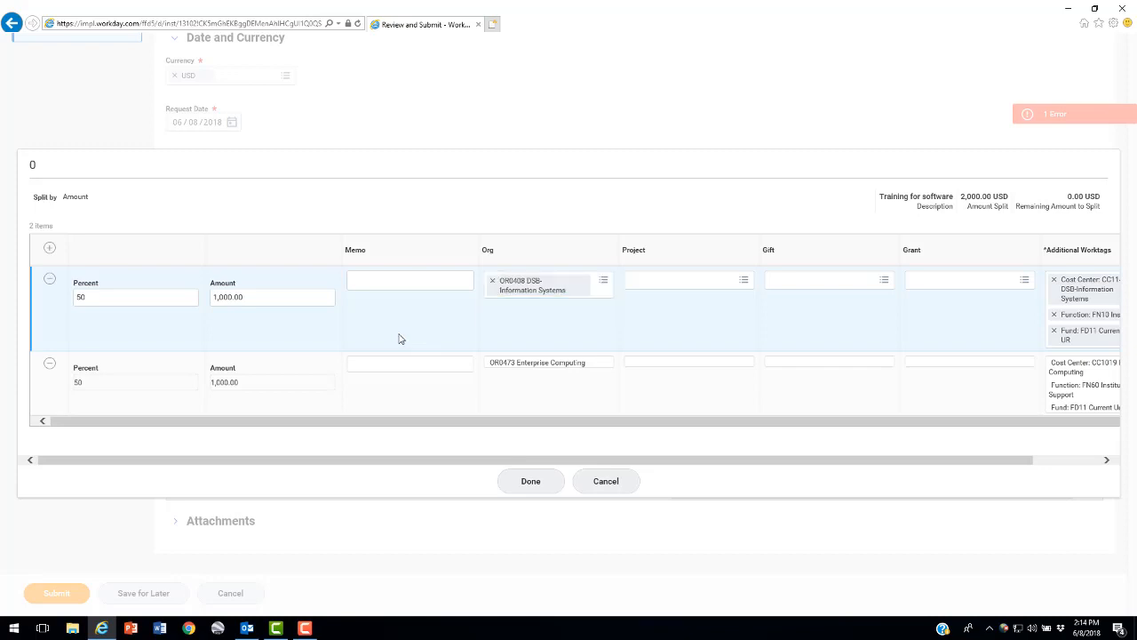
{"action": "left_click", "coordinate": [531, 481]}
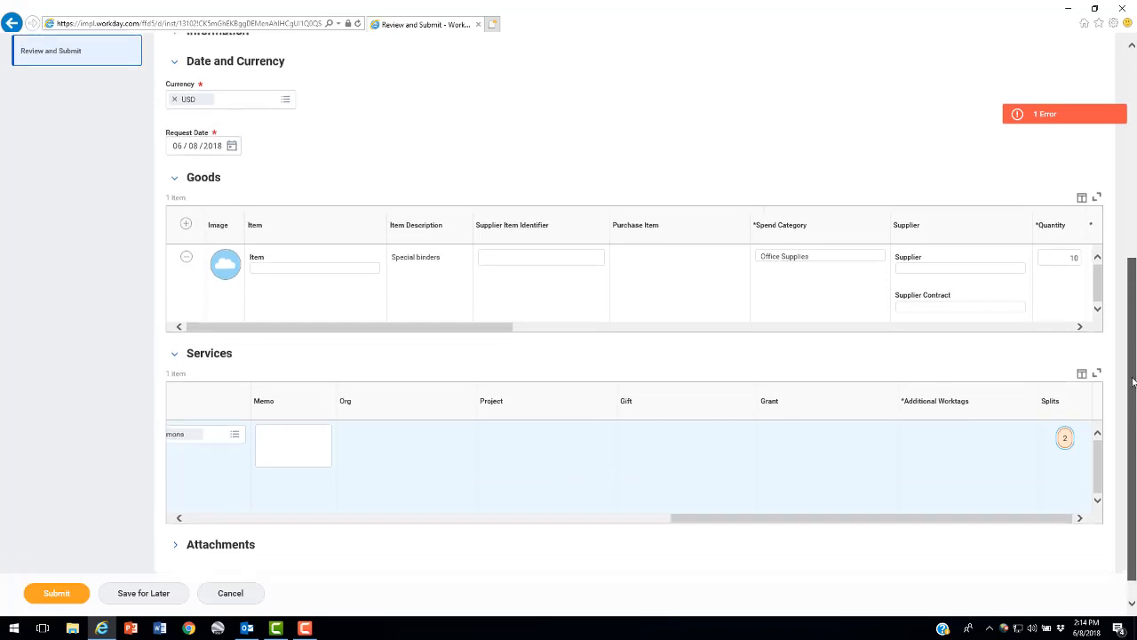
Resolve the requisition's error by setting the special binders' supplier to WB Mason Co Inc, and submit the requisition
{"action": "left_click_drag", "start_coordinate": [1132, 382], "coordinate": [1118, 416]}
{"action": "left_click_drag", "start_coordinate": [680, 491], "coordinate": [229, 512]}
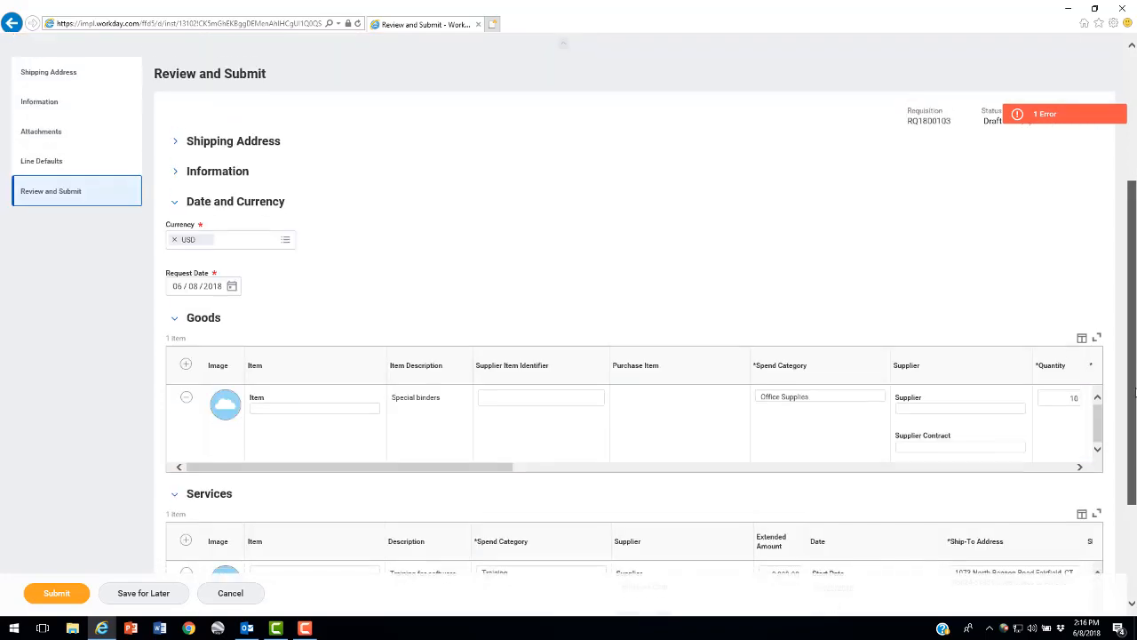
{"action": "mouse_move", "coordinate": [1134, 397]}
{"action": "left_mouse_down"}
{"action": "mouse_move", "coordinate": [1134, 478]}
{"action": "mouse_move", "coordinate": [1135, 402]}
{"action": "left_mouse_up"}
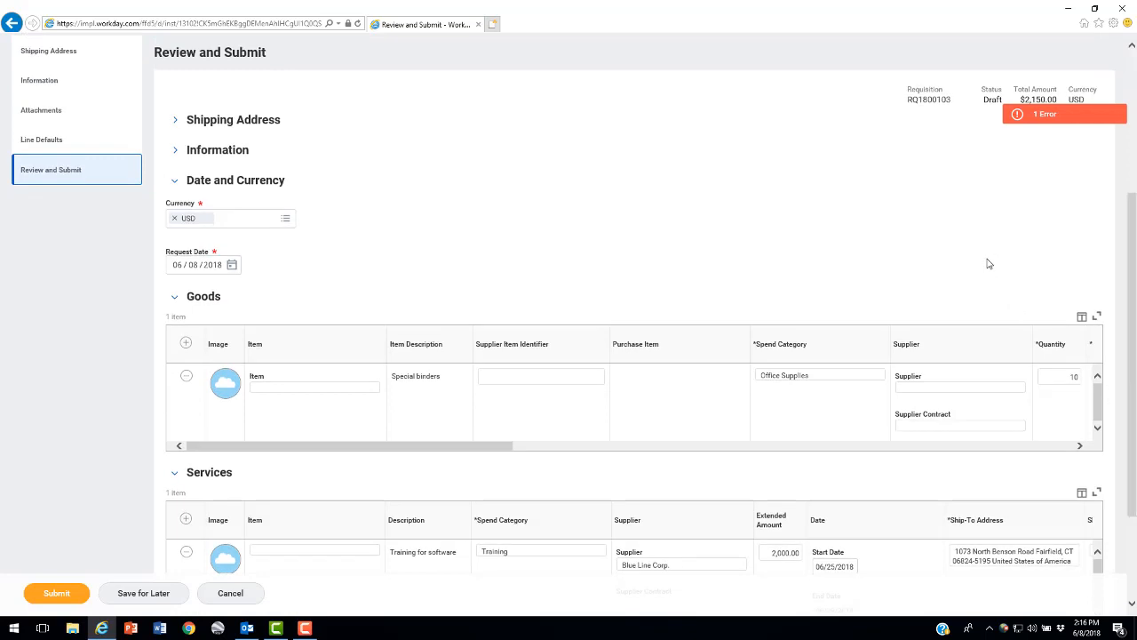
{"action": "left_click", "coordinate": [1040, 115]}
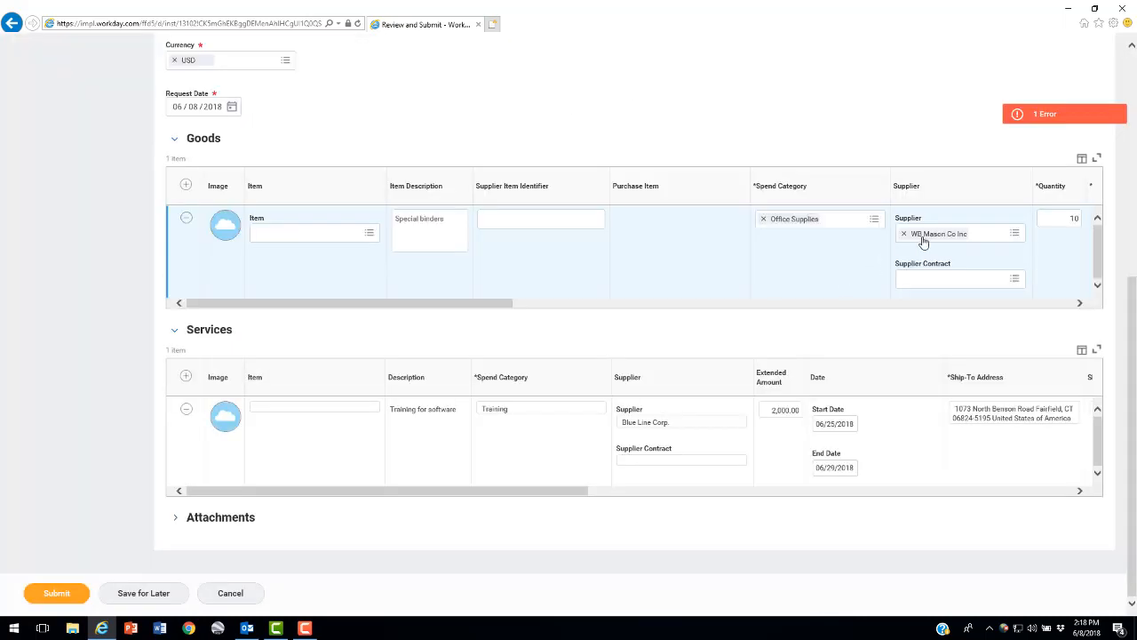
{"action": "left_click", "coordinate": [56, 592]}
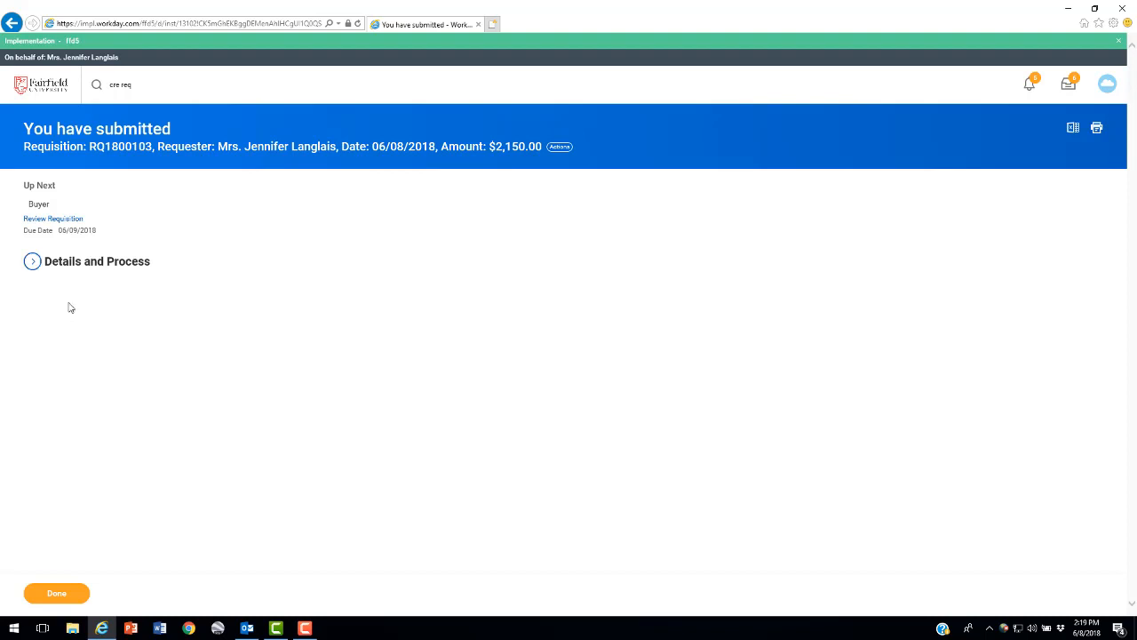
Examine the submitted requisition's goods and services details and its process information
{"action": "left_click", "coordinate": [33, 261]}
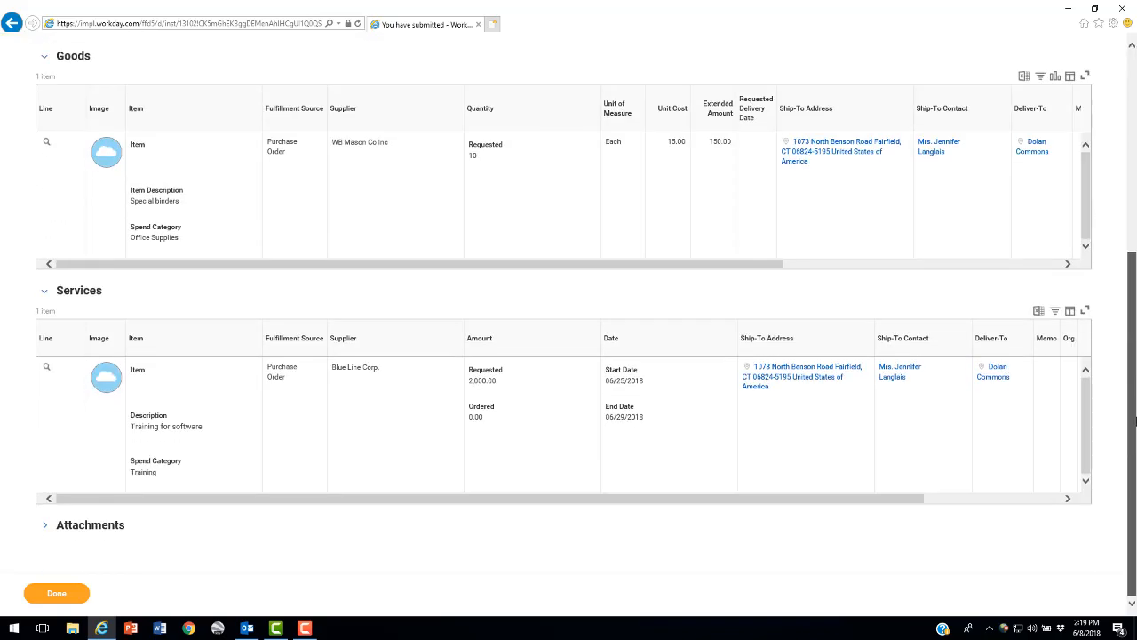
{"action": "left_click_drag", "start_coordinate": [1133, 421], "coordinate": [1132, 355]}
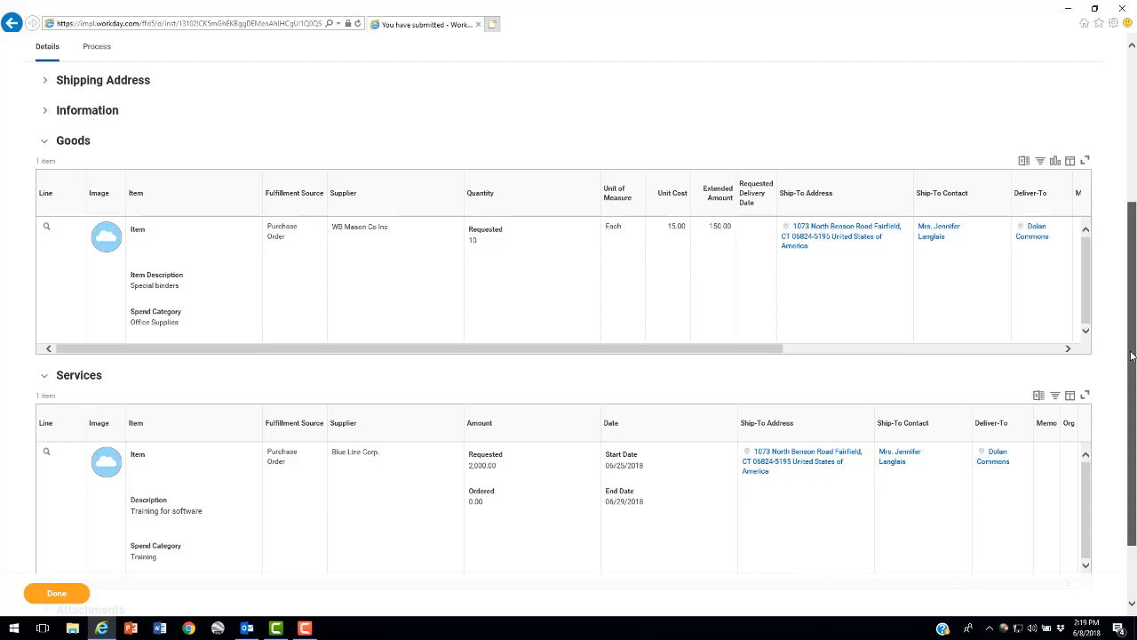
{"action": "left_click", "coordinate": [95, 223]}
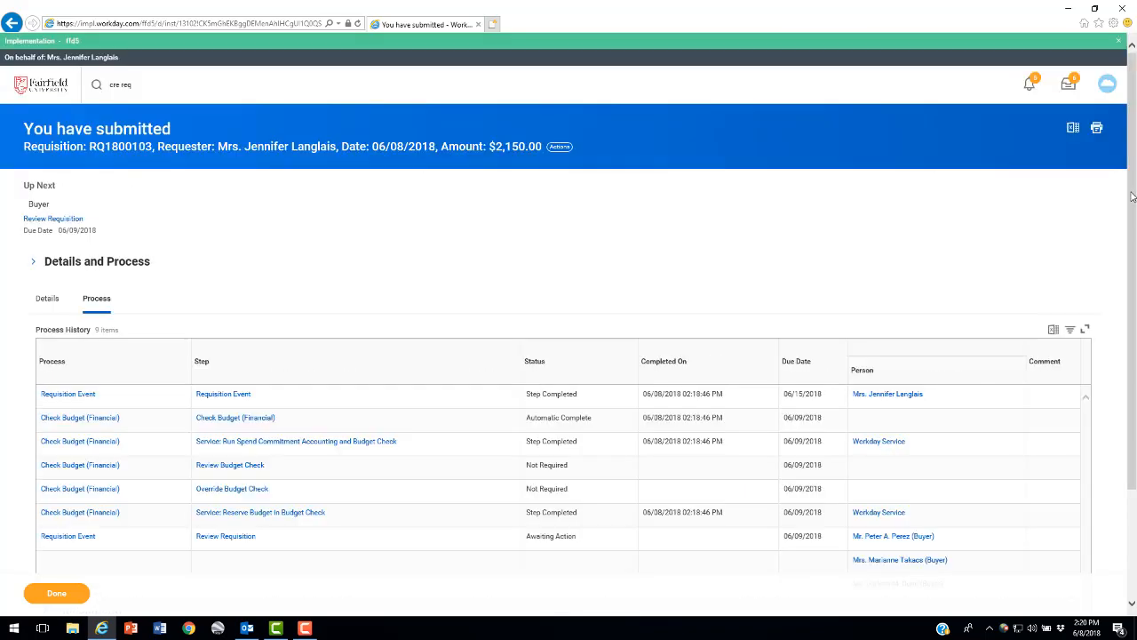
{"action": "left_click_drag", "start_coordinate": [1134, 197], "coordinate": [1135, 306]}
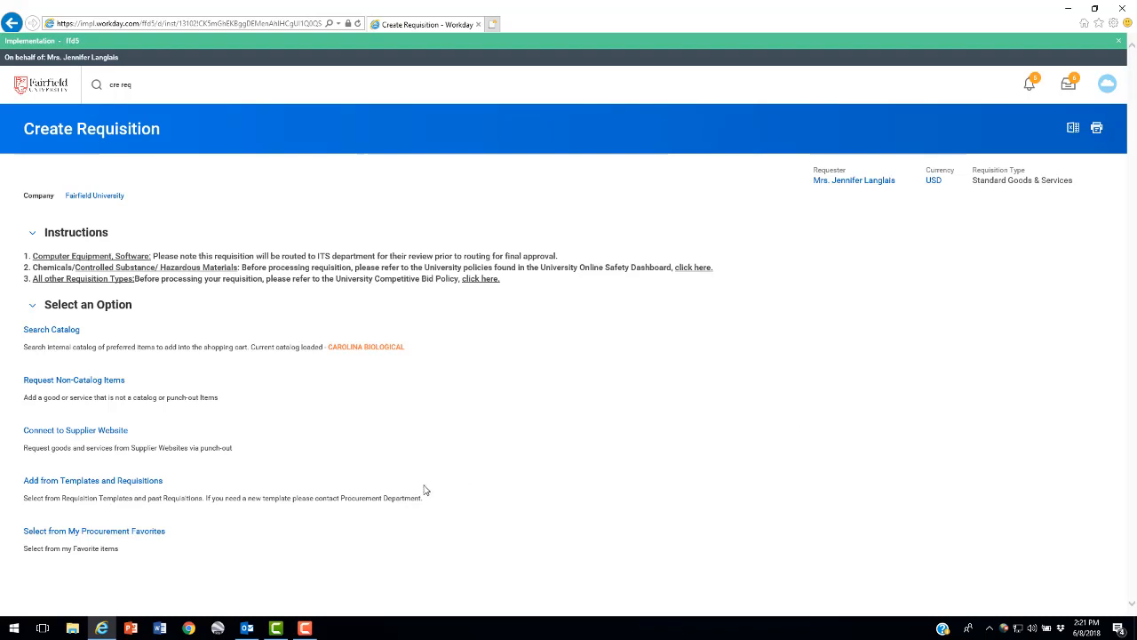
Choose to request goods through a supplier website and connect to the W.B.Mason PunchOut
{"action": "left_click", "coordinate": [88, 432]}
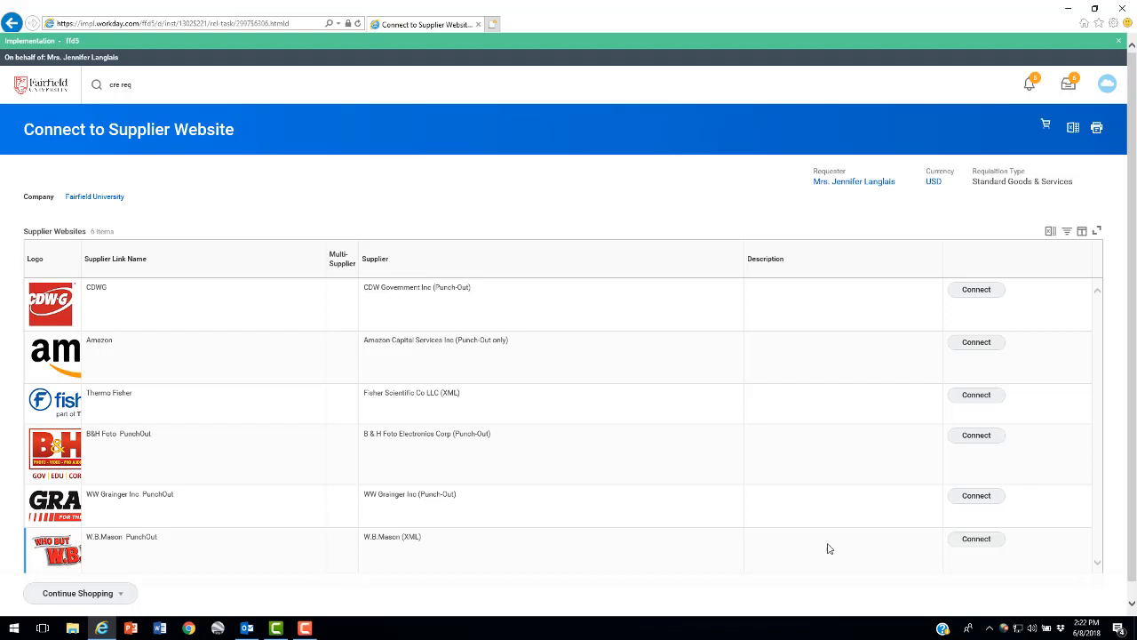
{"action": "left_click", "coordinate": [970, 540]}
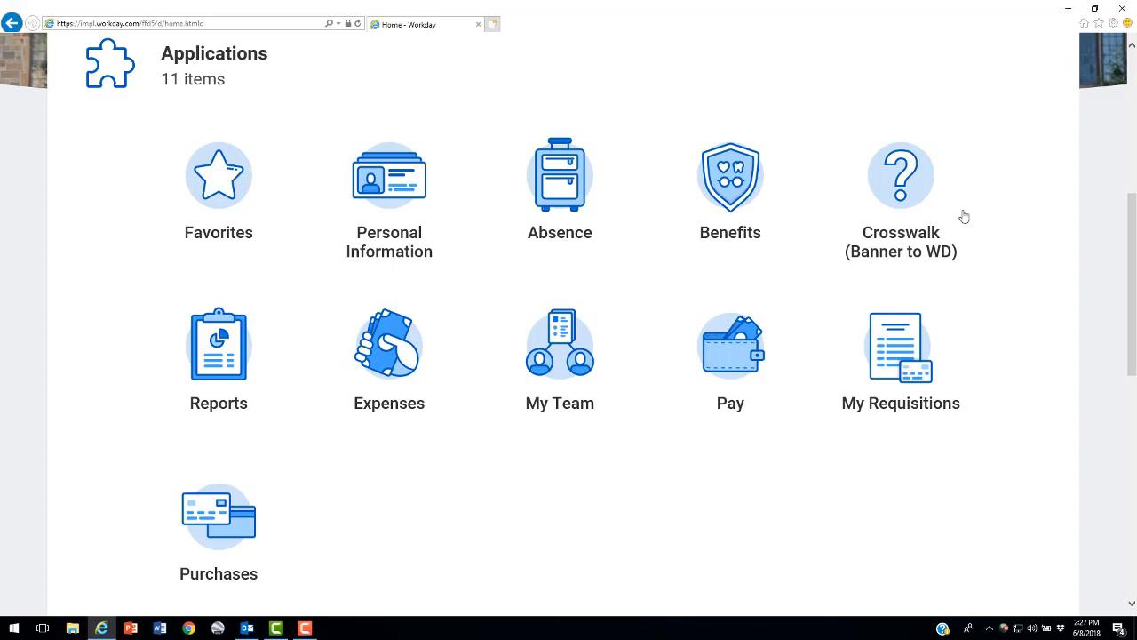
Go to My Requisitions and view the related actions of the first listed requisition
{"action": "left_click", "coordinate": [895, 365]}
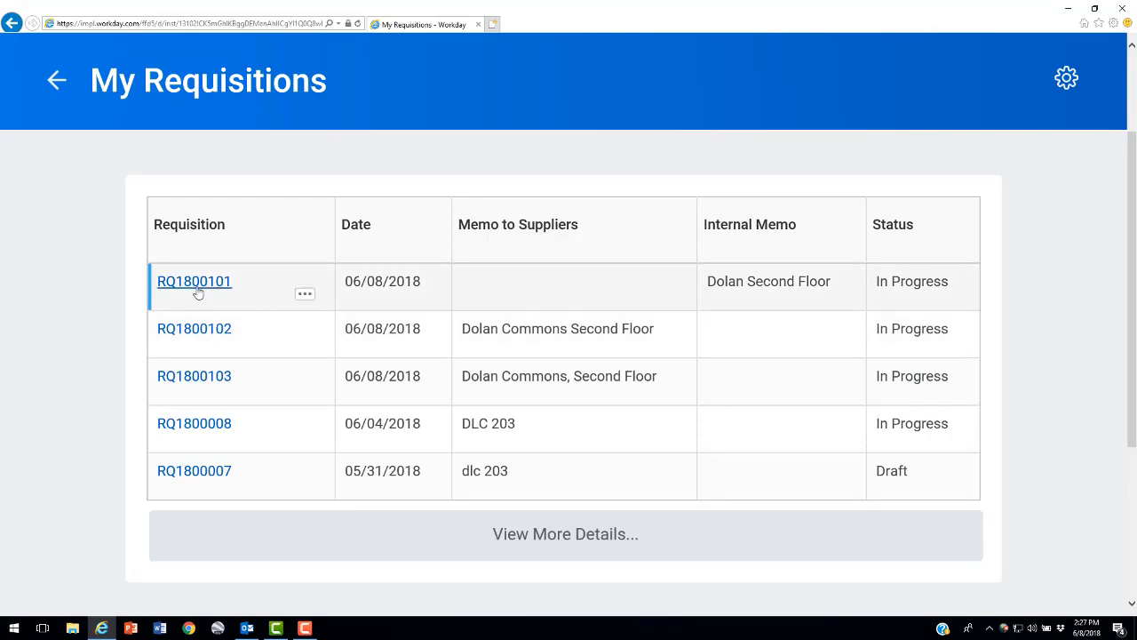
{"action": "left_click", "coordinate": [303, 294]}
{"action": "mouse_move", "coordinate": [528, 396]}
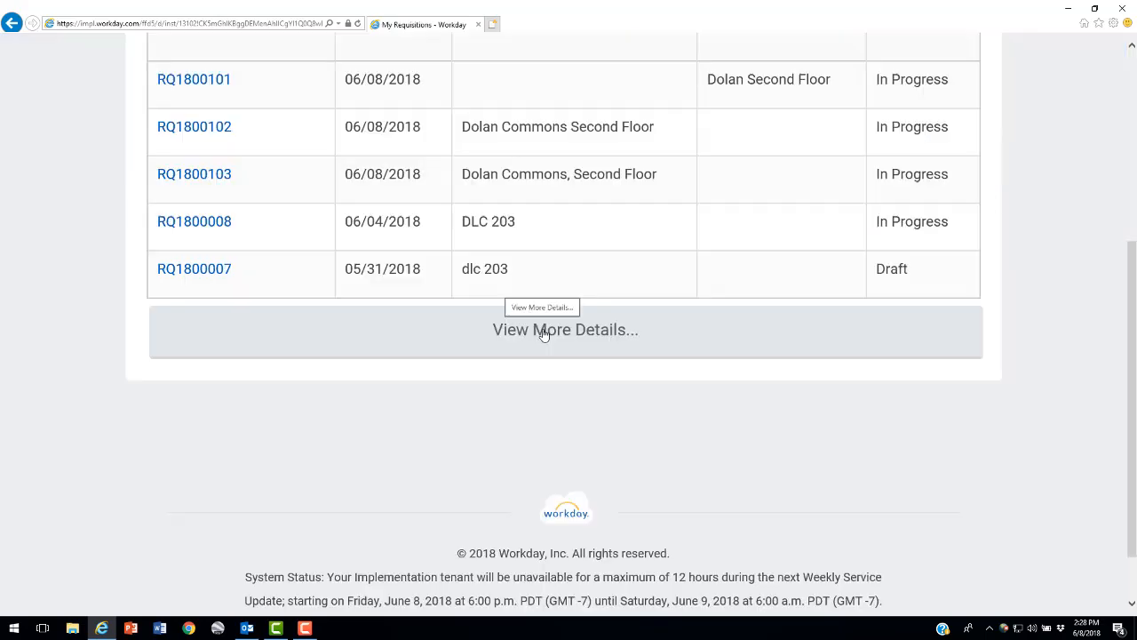
View more requisition details by running the report for Fairfield University with document dates on or after 05/08/2018
{"action": "left_click", "coordinate": [543, 330]}
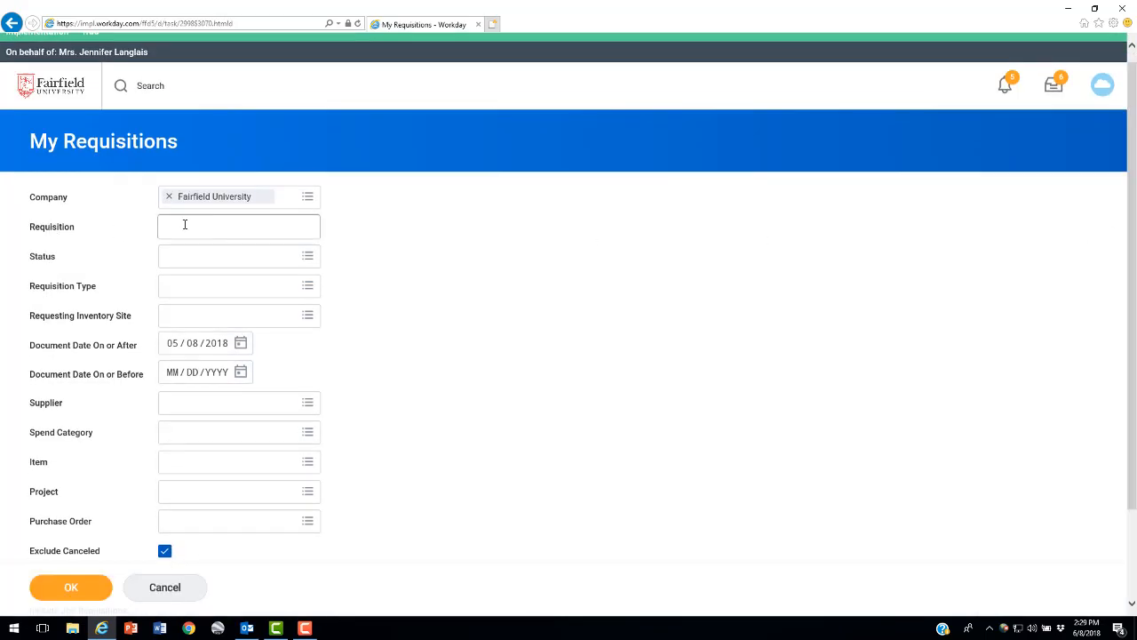
{"action": "scroll", "coordinate": [185, 225], "scroll_direction": "down", "scroll_amount": 3}
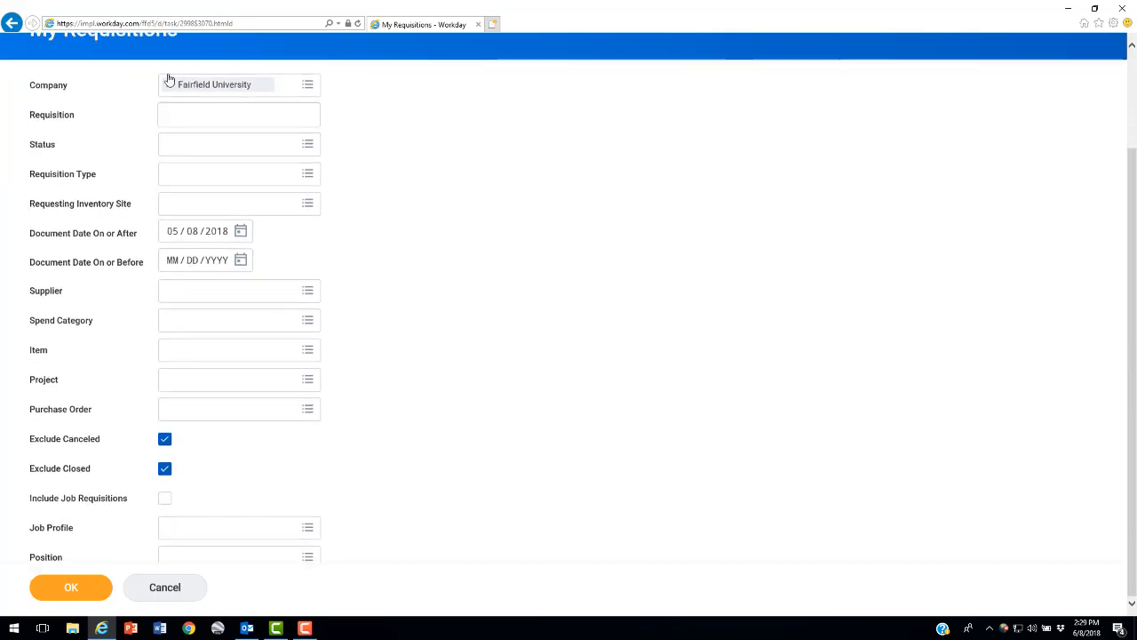
{"action": "left_click", "coordinate": [76, 589]}
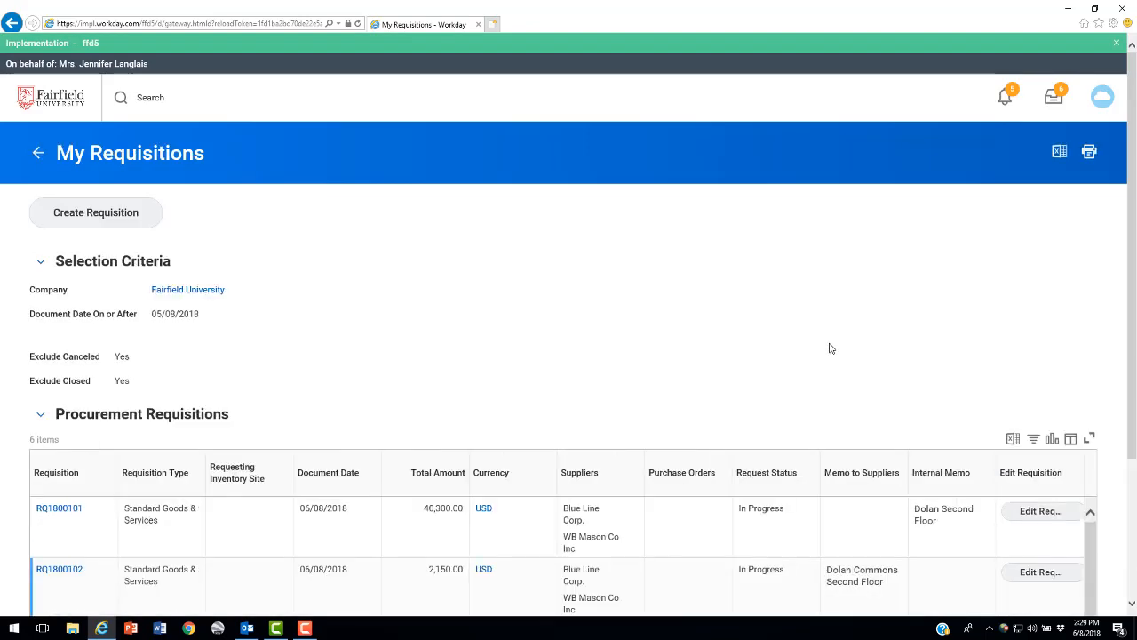
{"action": "scroll", "coordinate": [966, 282], "scroll_direction": "down", "scroll_amount": 5}
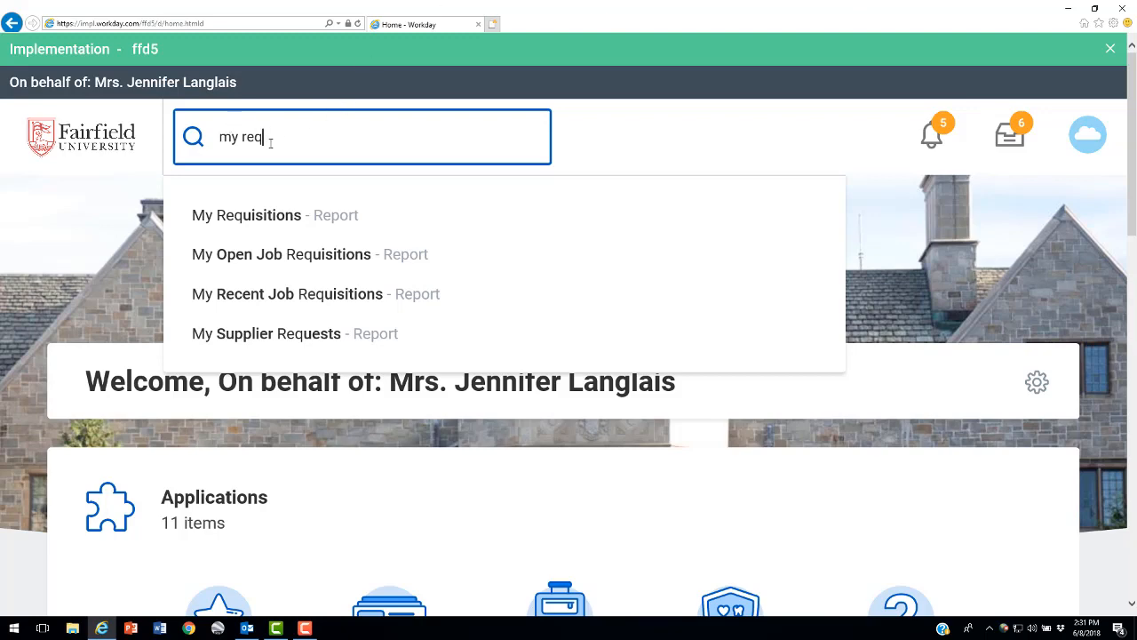
Find the My Requisitions report by searching for "my req" and run it with the default criteria
{"action": "left_click", "coordinate": [250, 220]}
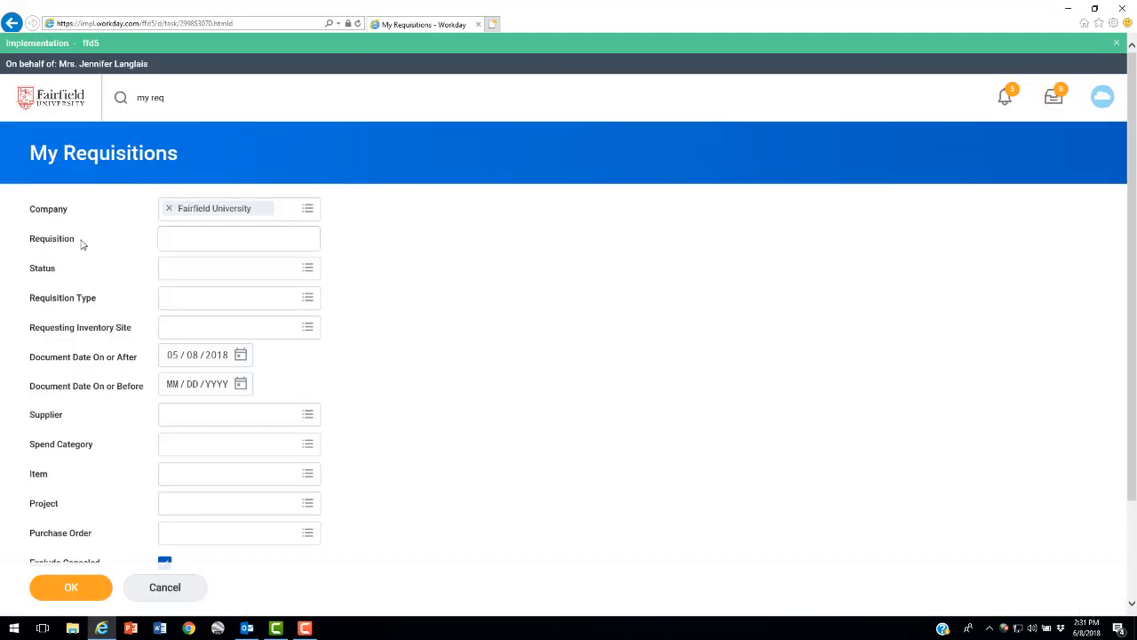
{"action": "scroll", "coordinate": [345, 241], "scroll_direction": "down", "scroll_amount": 3}
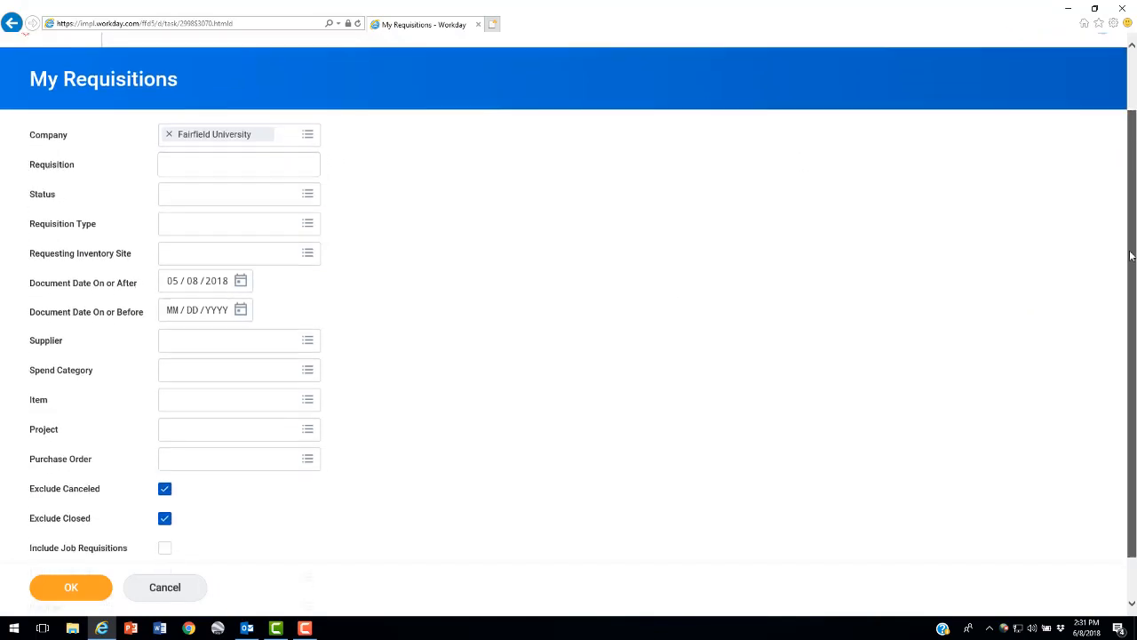
{"action": "left_click", "coordinate": [75, 592]}
{"action": "left_click_drag", "start_coordinate": [1133, 262], "coordinate": [1133, 413]}
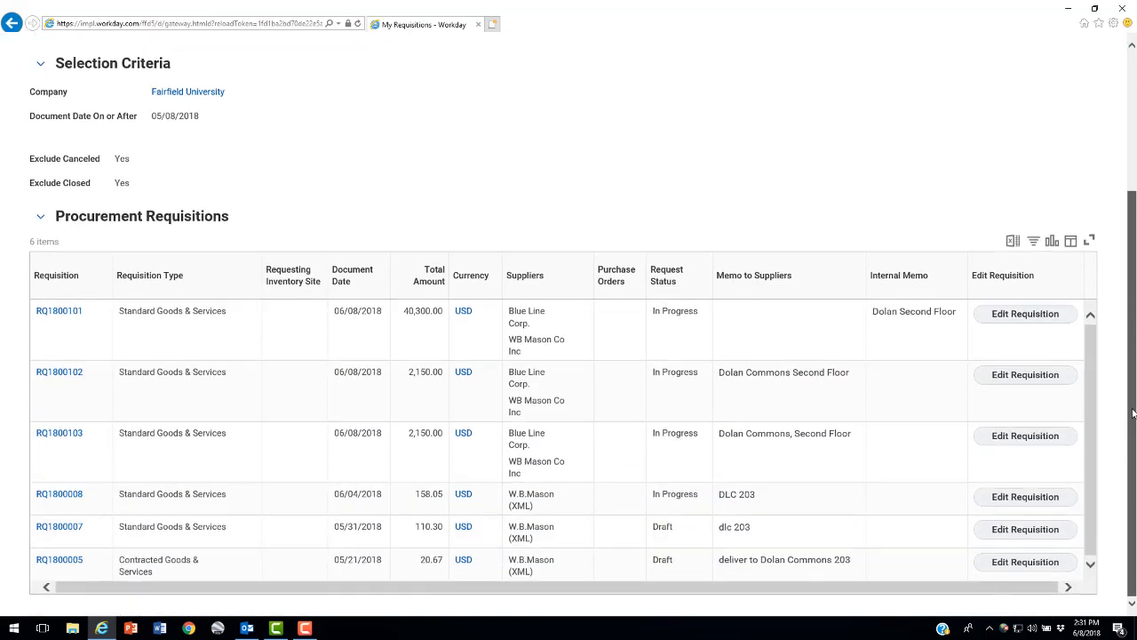
Open the first requisition in the report and display its process history
{"action": "left_click", "coordinate": [61, 312]}
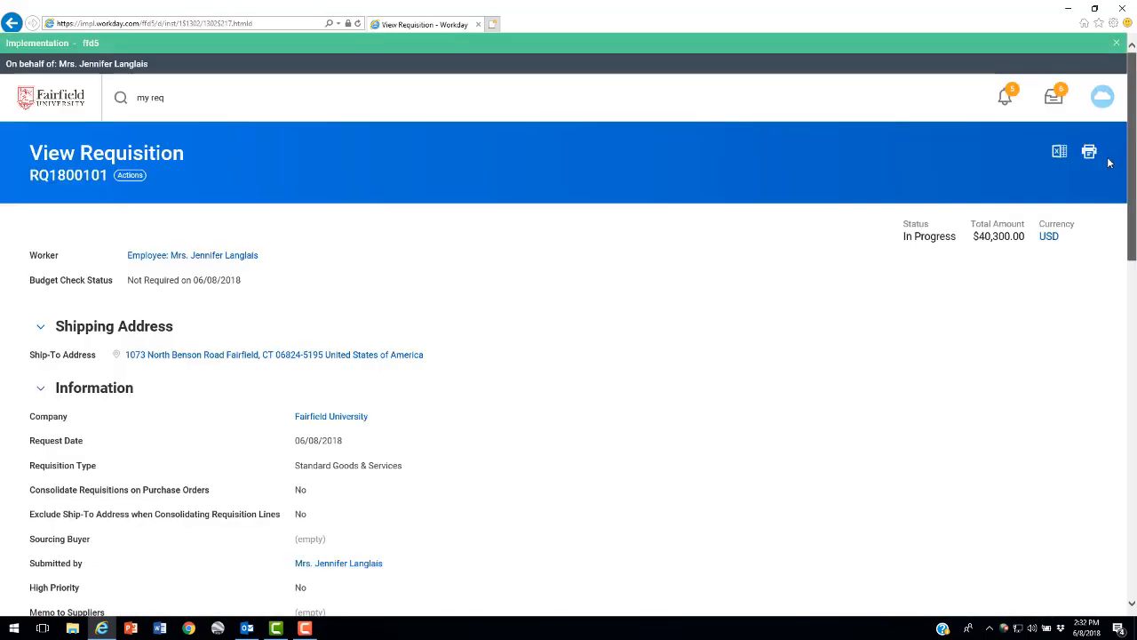
{"action": "left_click_drag", "start_coordinate": [1132, 174], "coordinate": [1132, 258]}
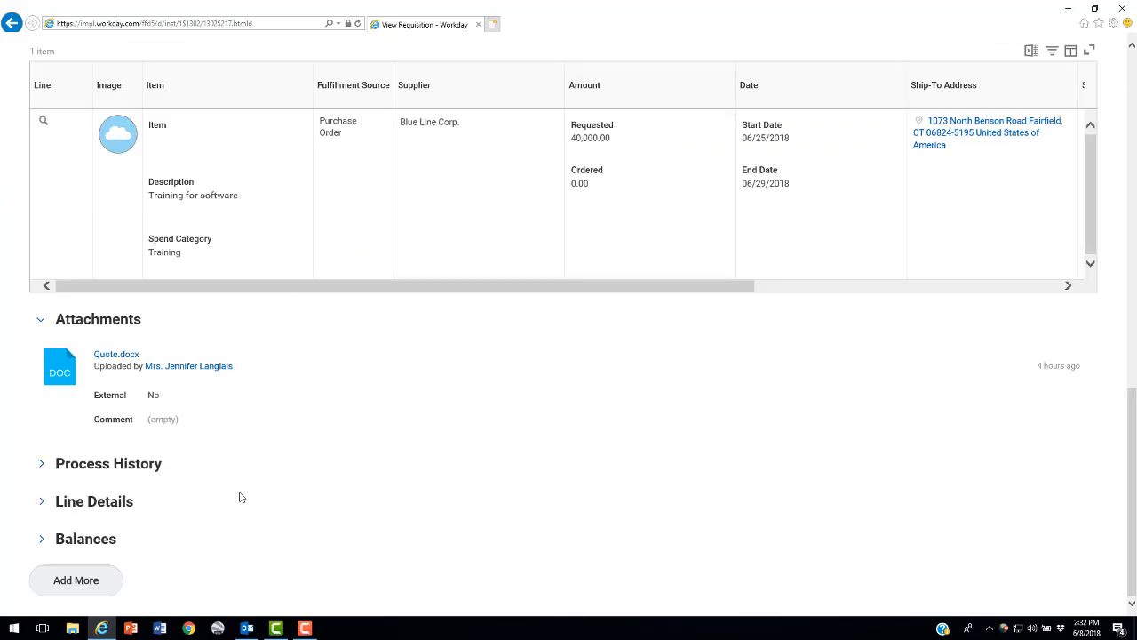
{"action": "left_click", "coordinate": [71, 468]}
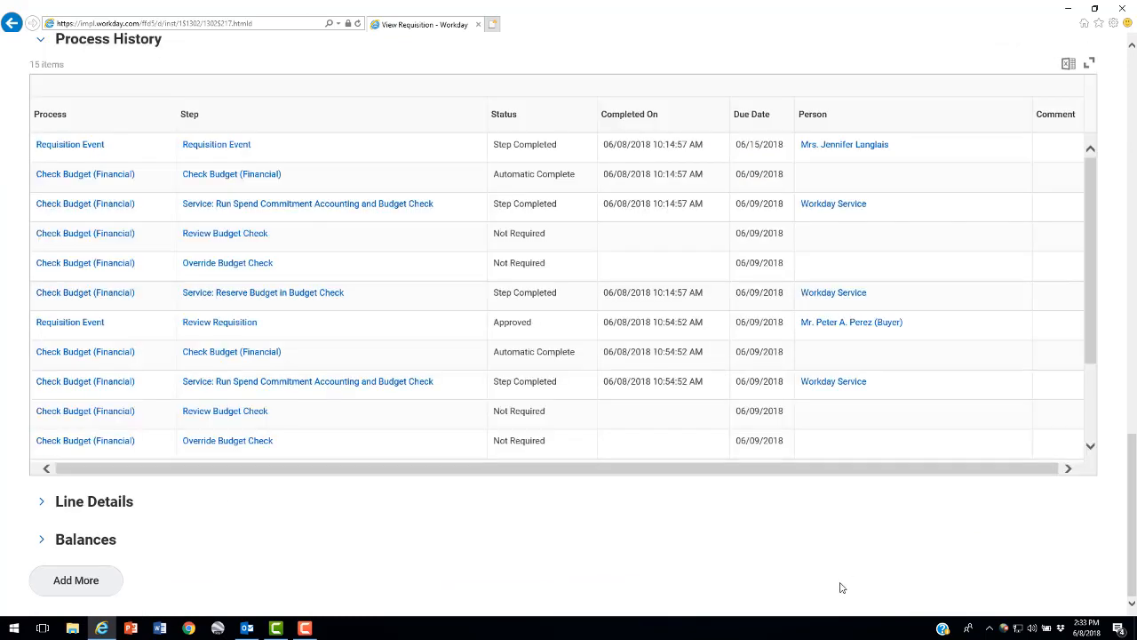